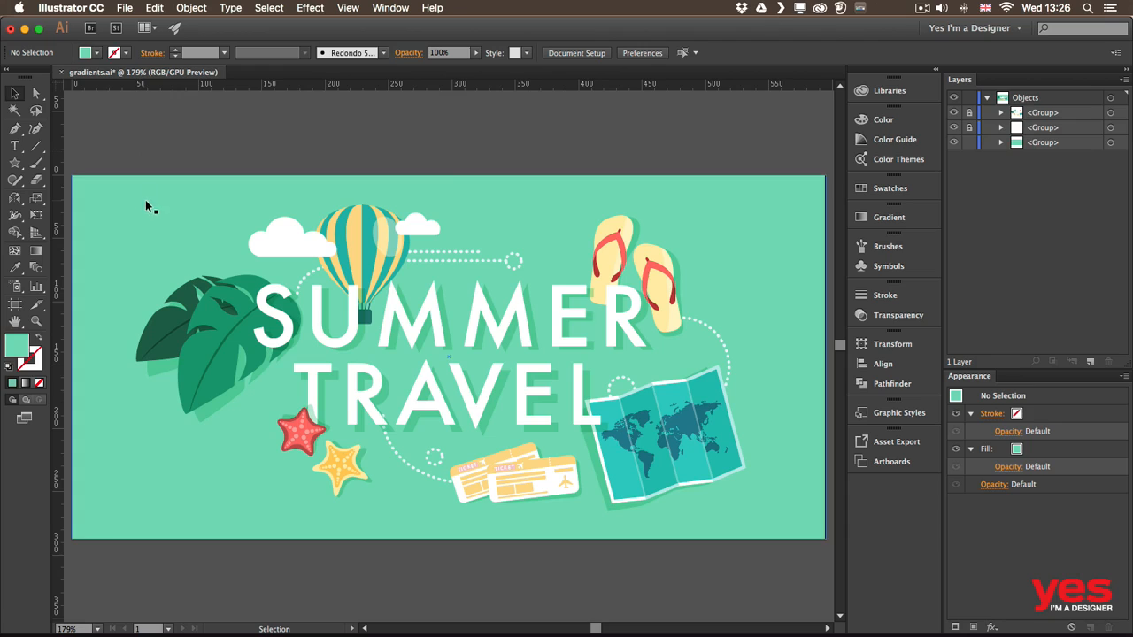
Select the green background group and hide the two locked groups above it in the Objects layer.
click(154, 207)
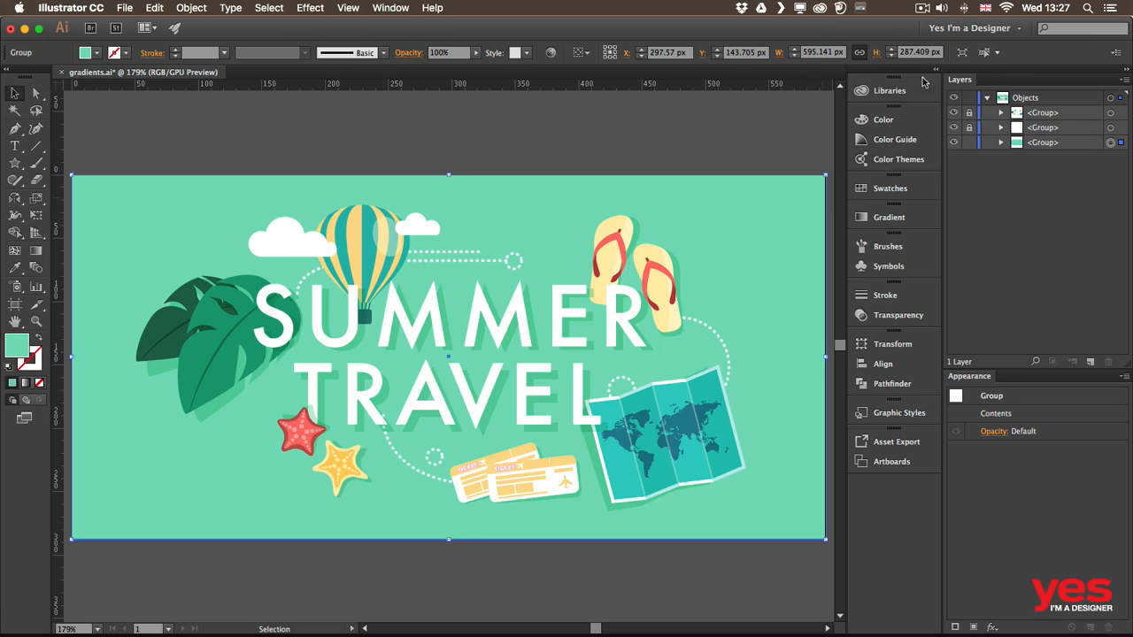
click(953, 114)
click(953, 128)
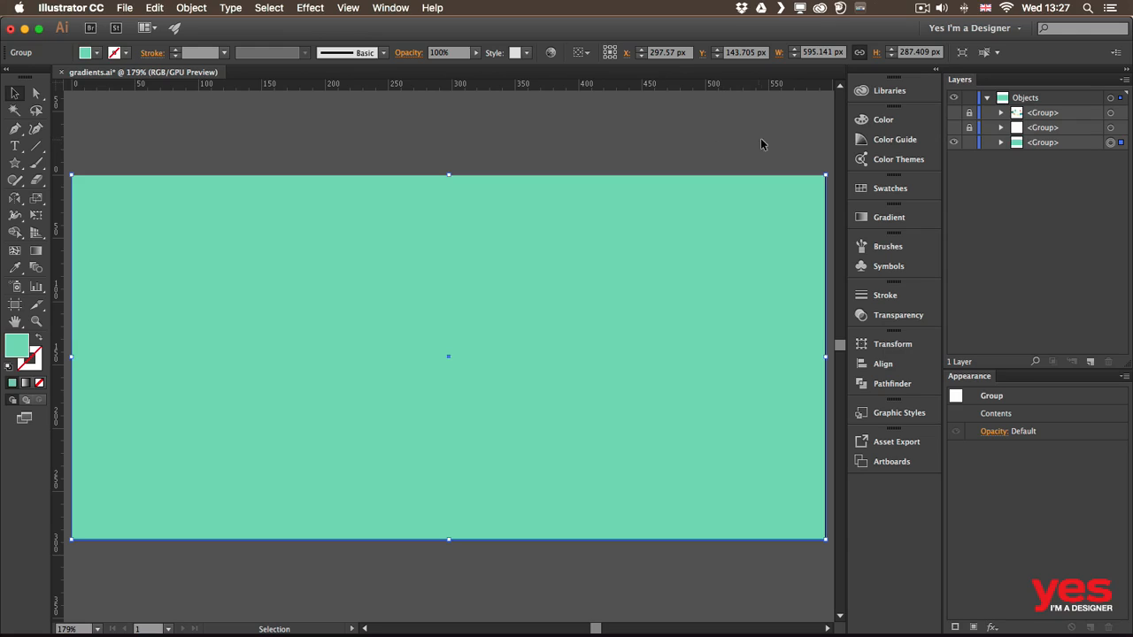
Fill the selected background with the default white-to-black linear gradient.
click(895, 217)
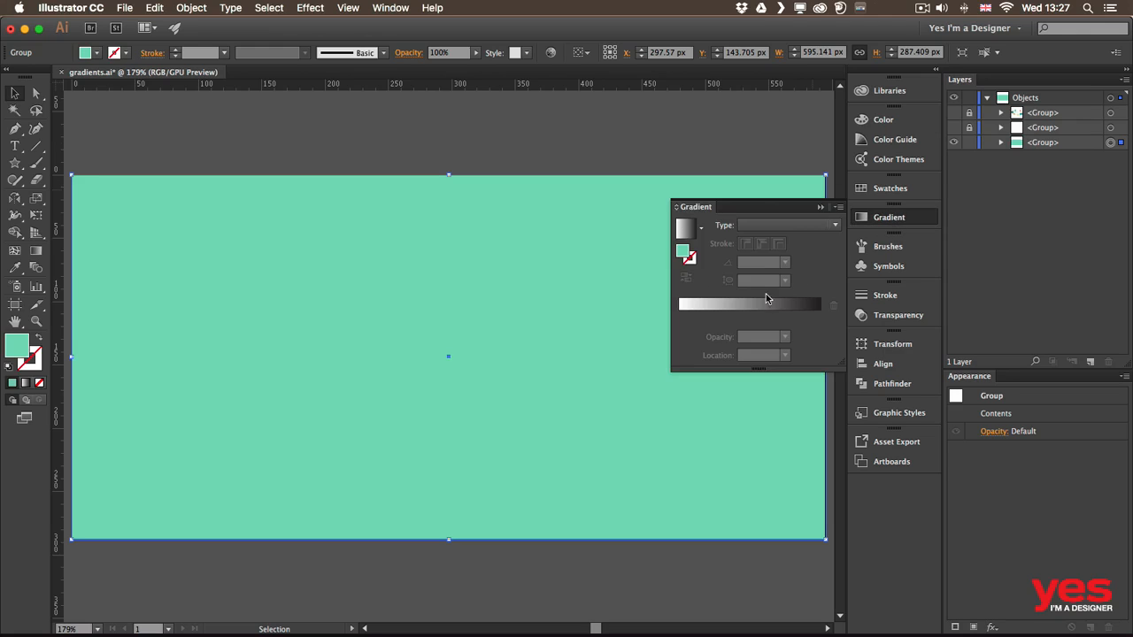
click(700, 228)
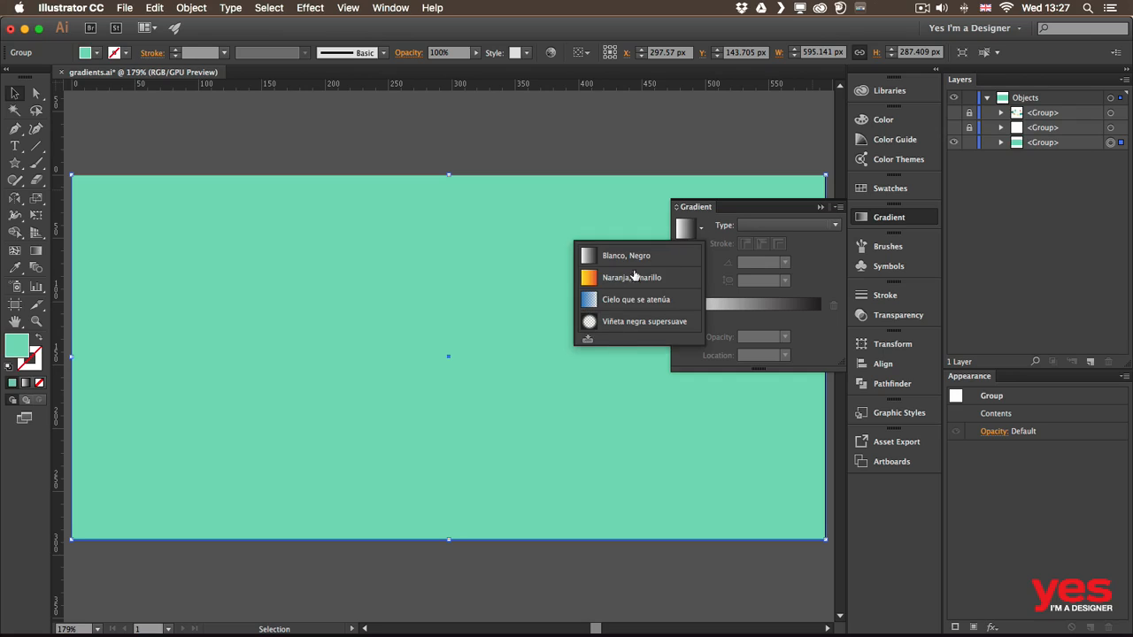
click(792, 297)
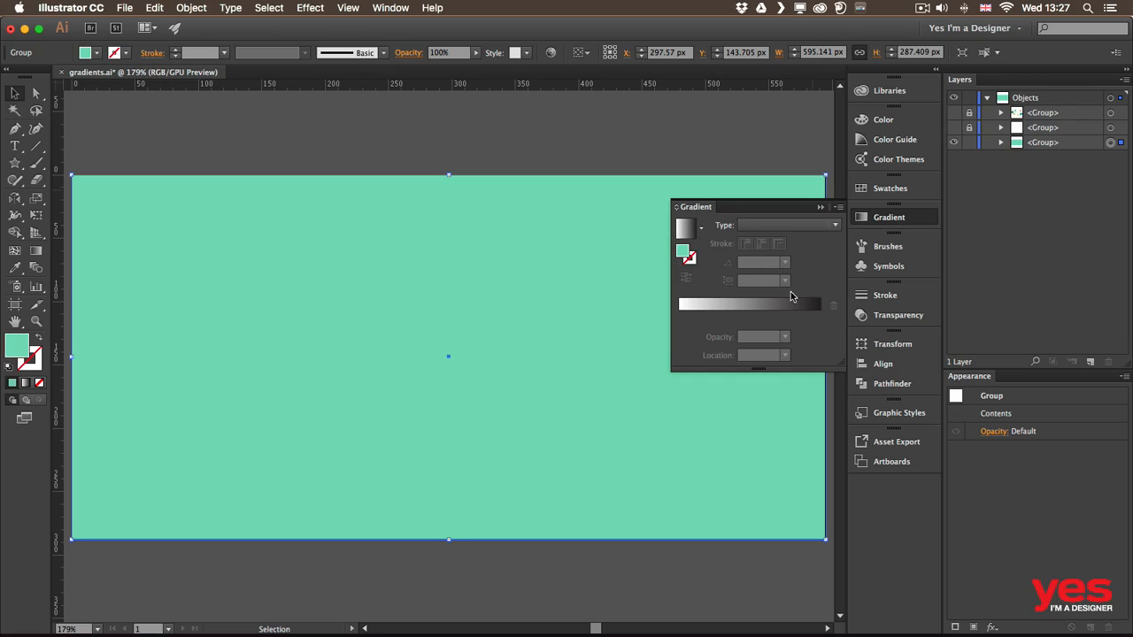
click(746, 306)
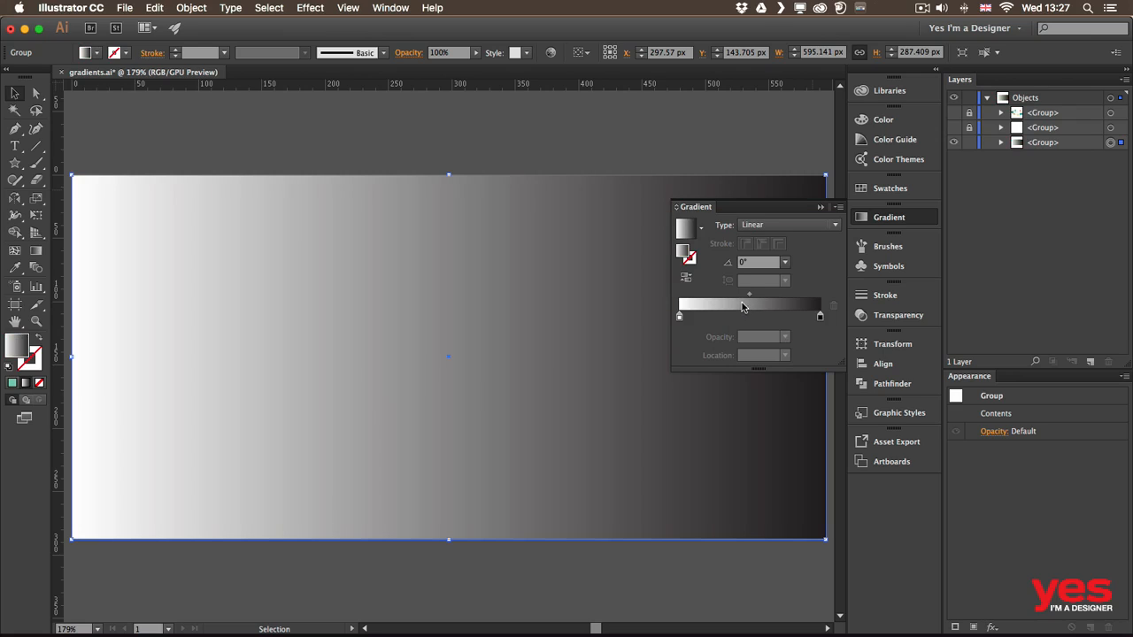
With the Gradient tool active, try the orange-yellow, blue sky and vignette gradient swatches on the background, ending with Blanco, Negro.
click(38, 253)
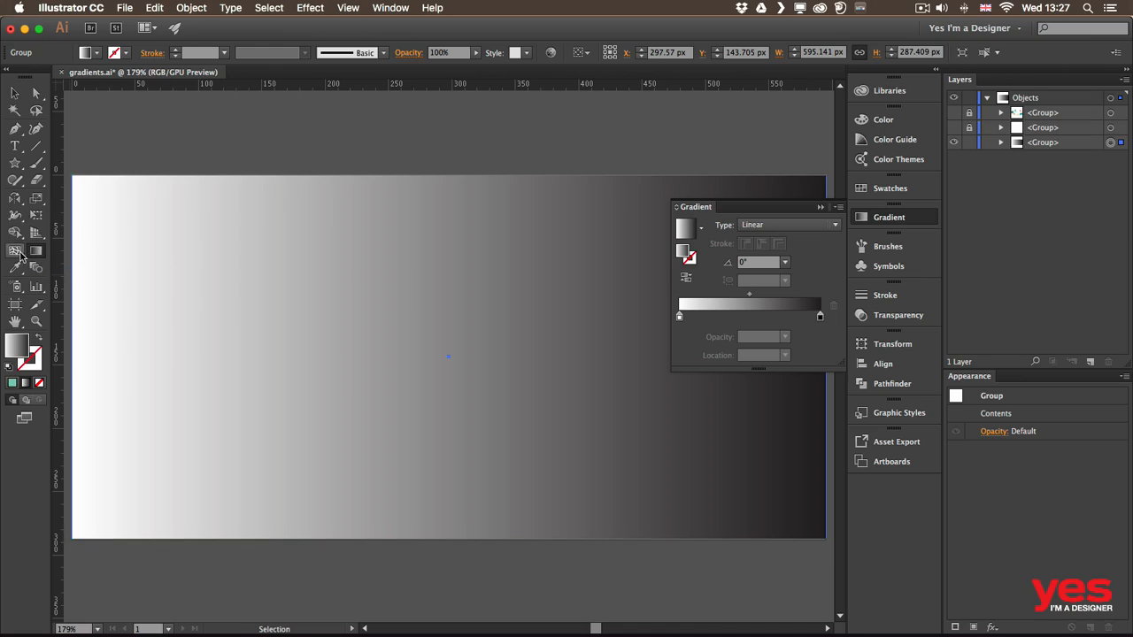
click(36, 252)
click(864, 189)
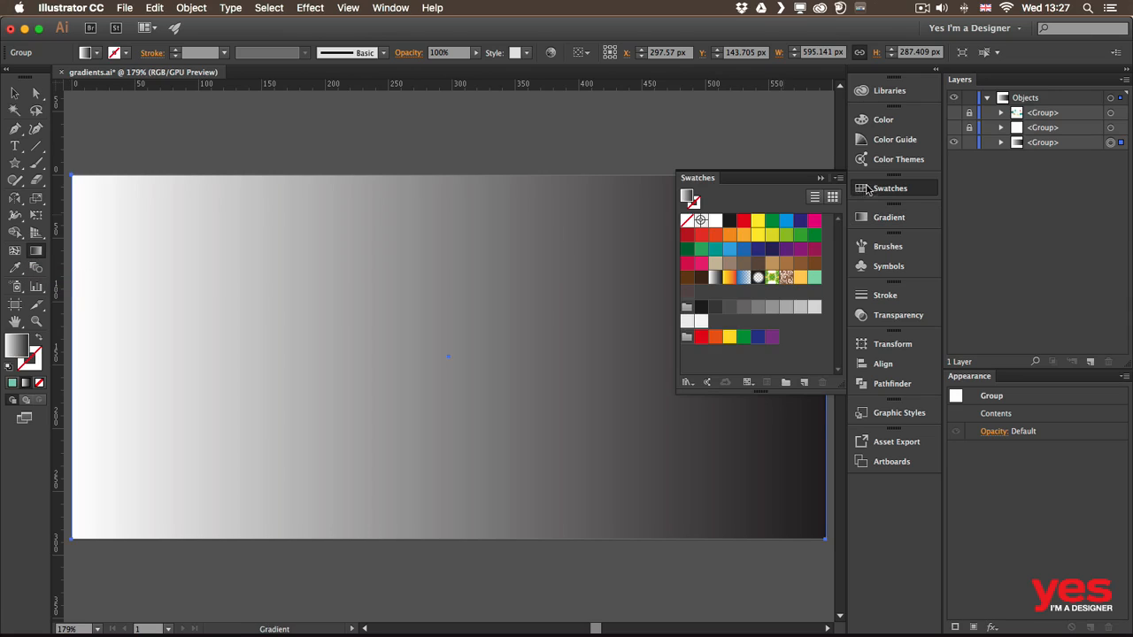
click(729, 278)
click(743, 278)
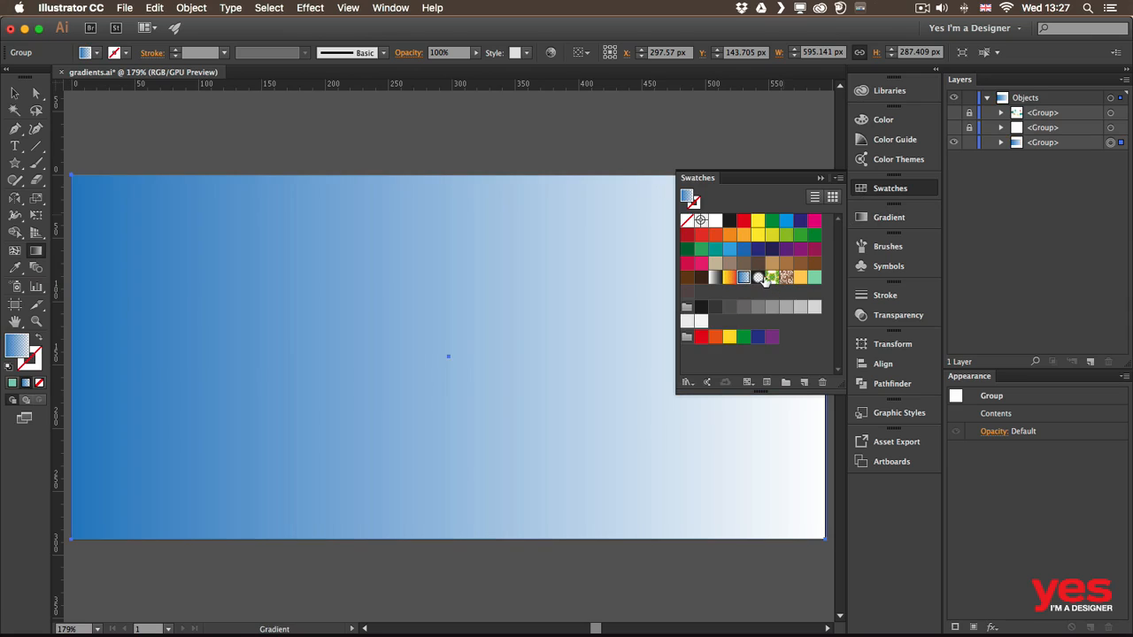
click(757, 278)
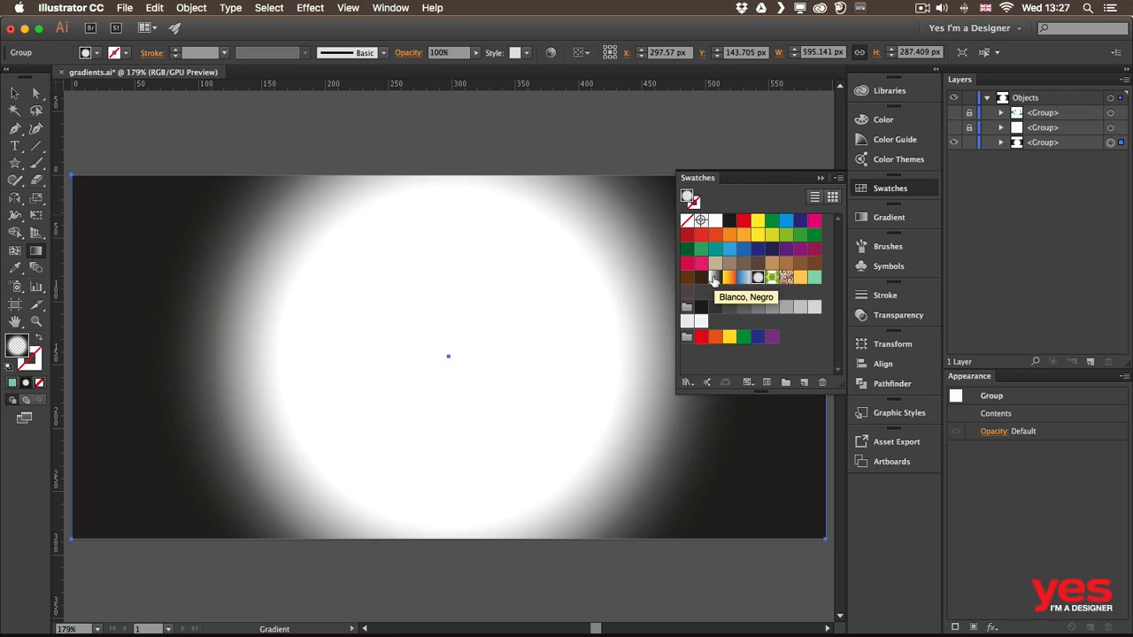
click(715, 279)
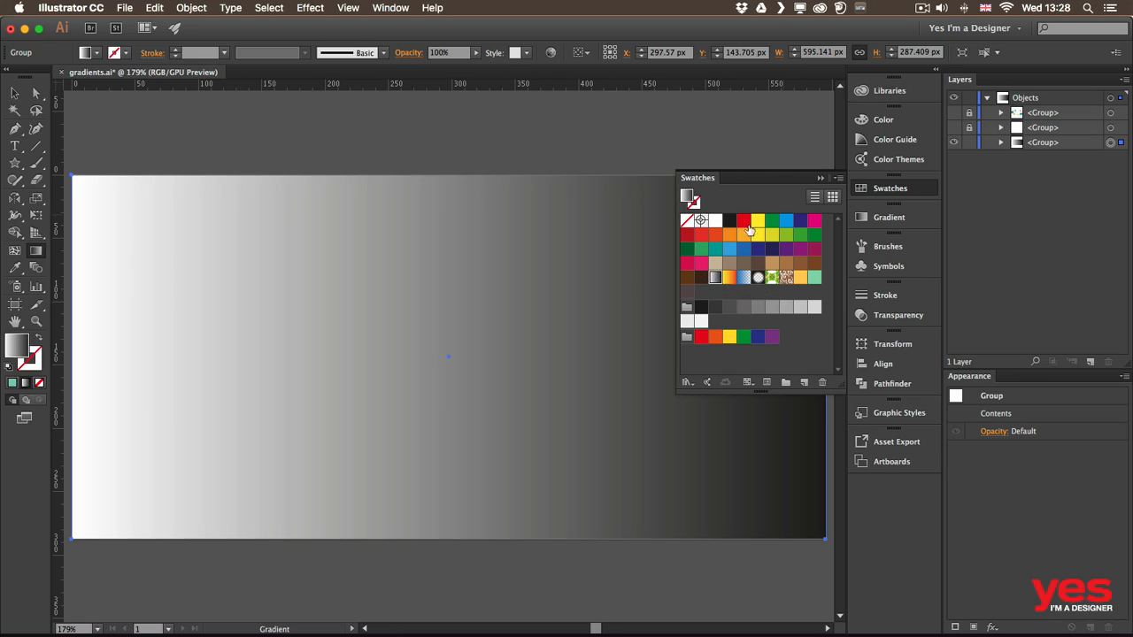
Switch the background's gradient type to Radial and return it to Linear.
click(878, 219)
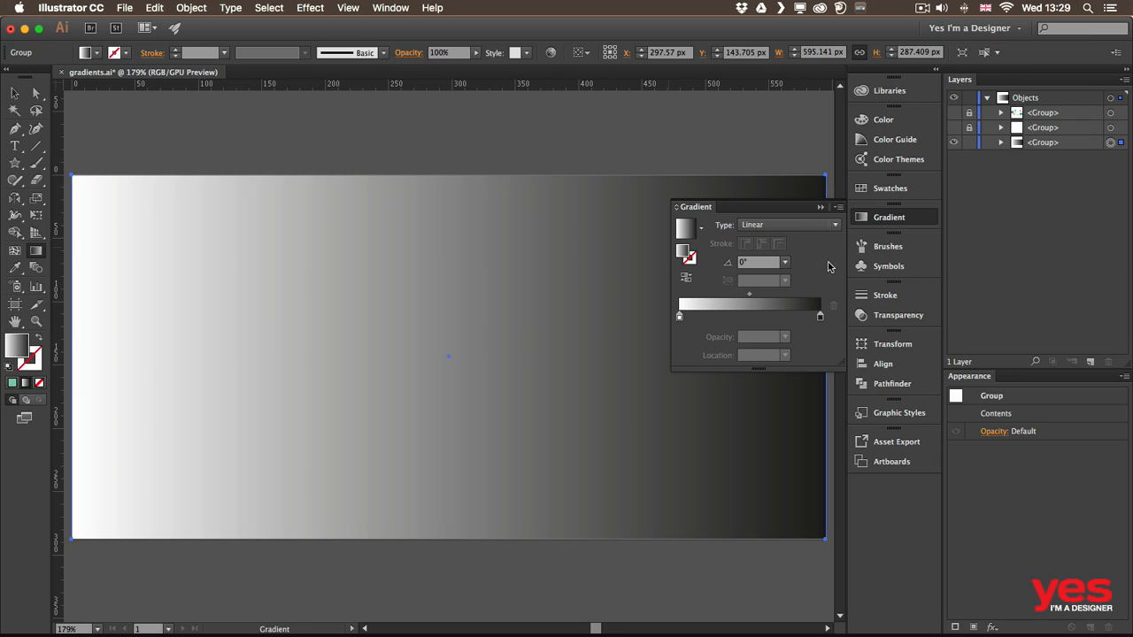
click(793, 228)
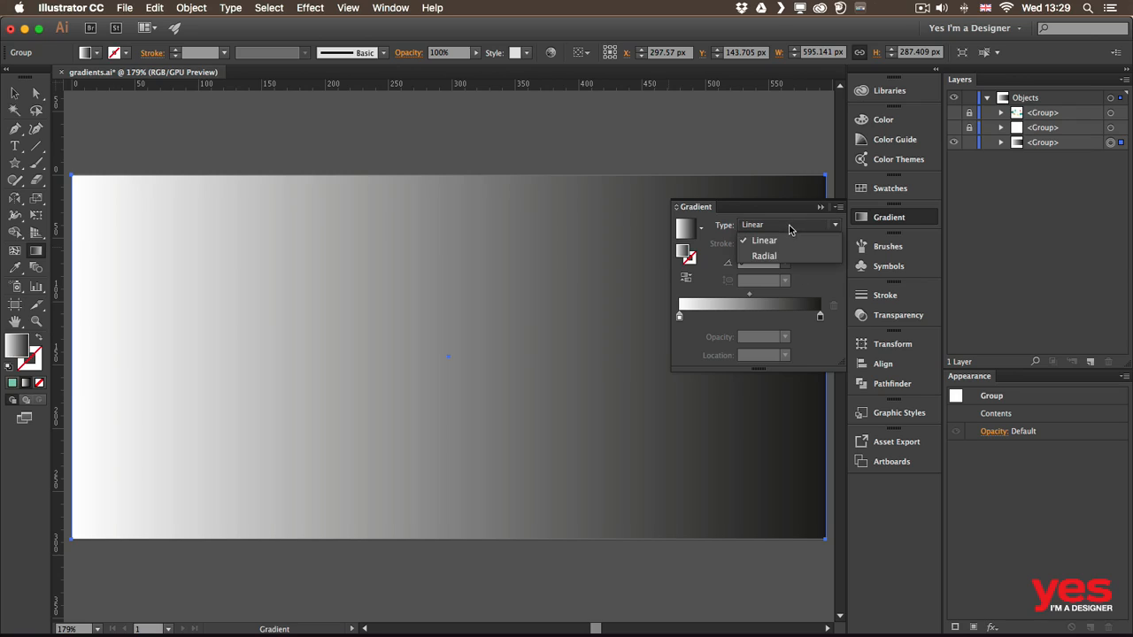
click(783, 256)
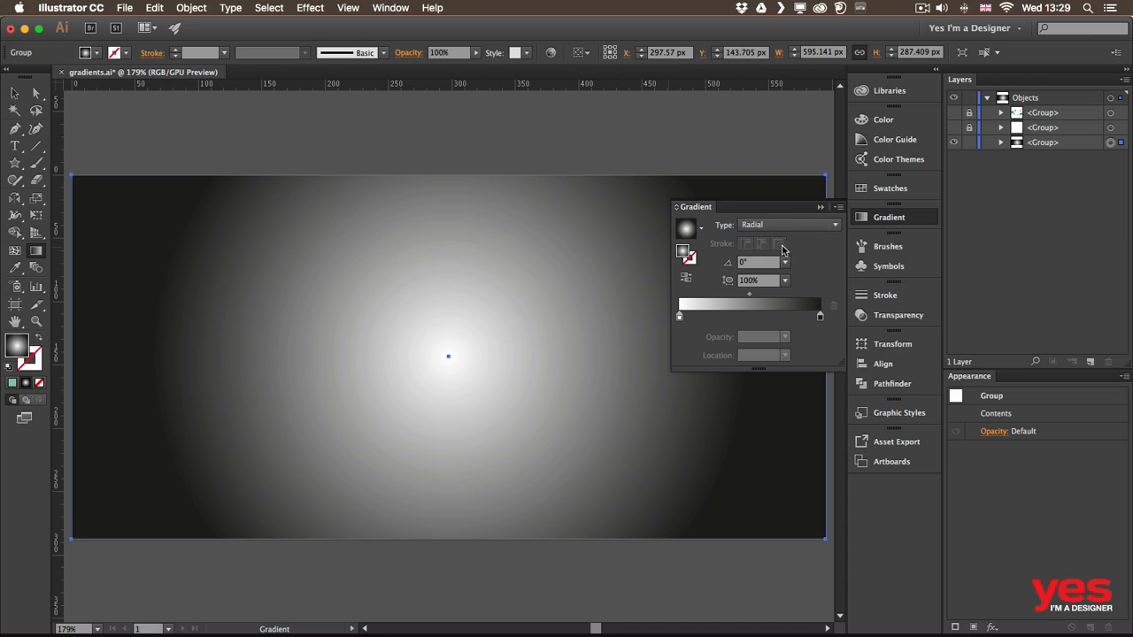
click(779, 228)
click(780, 239)
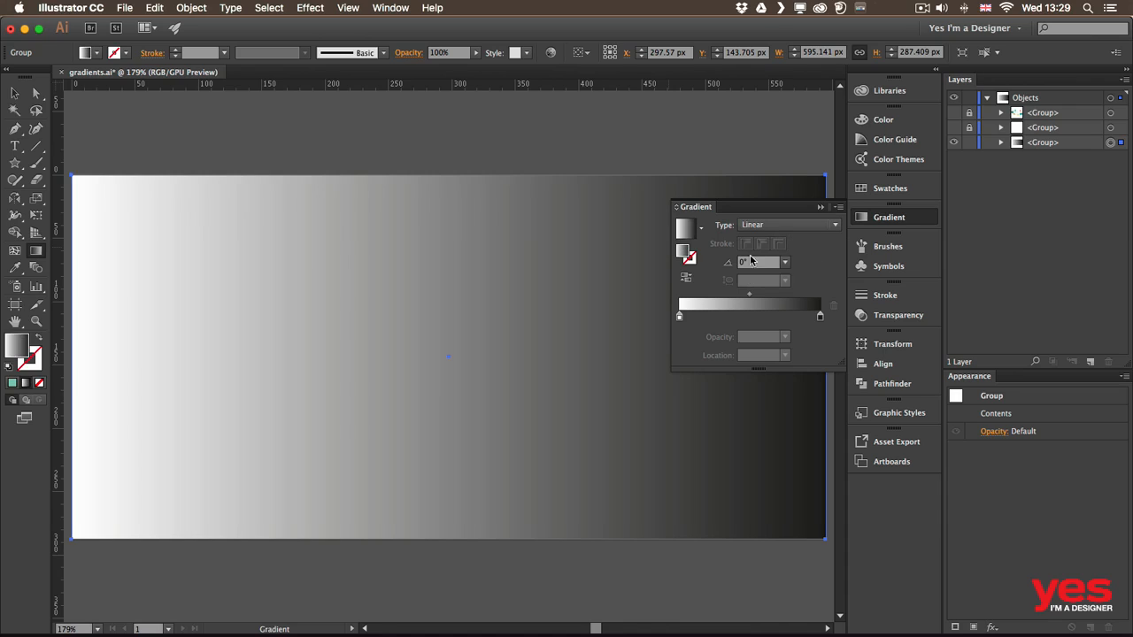
Reverse the gradient and flip it back, and shift its midpoint to 47.9%.
click(685, 280)
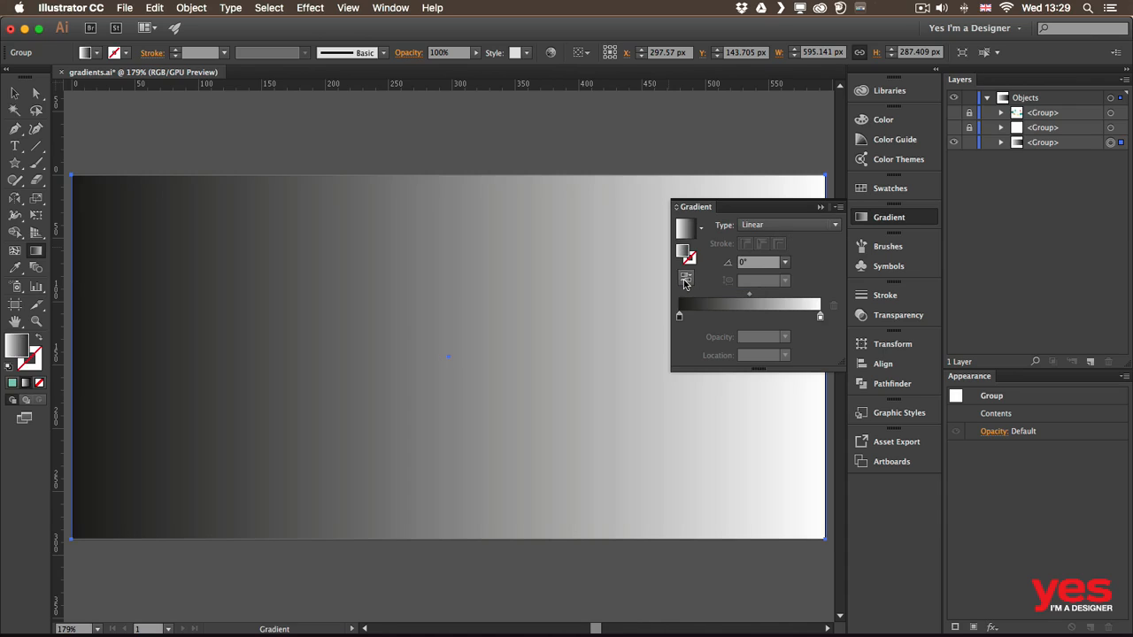
click(685, 279)
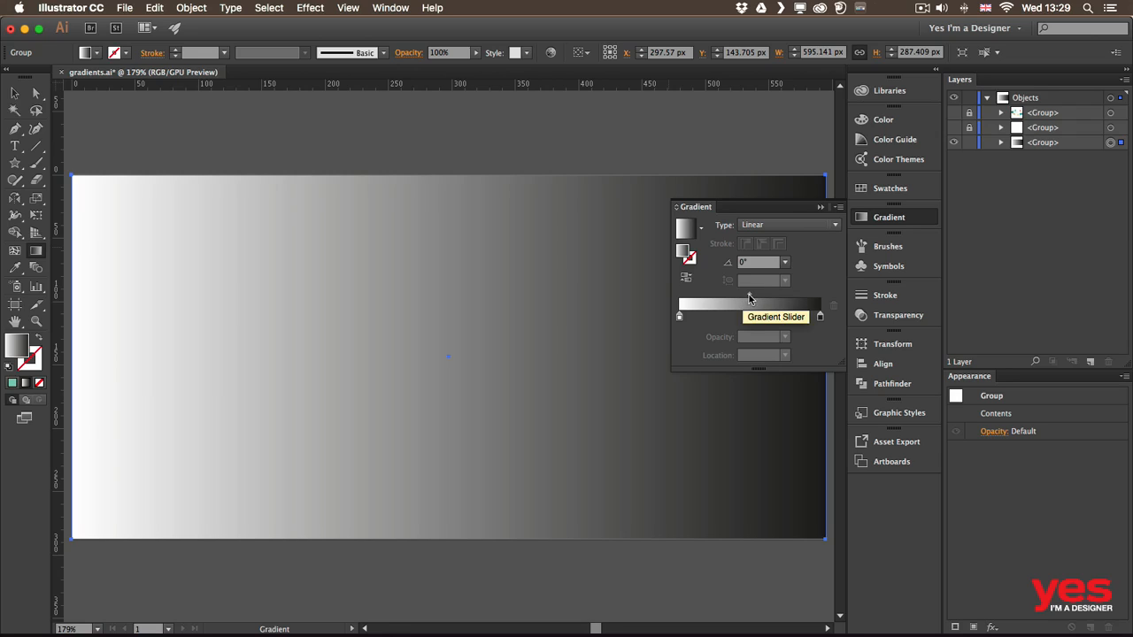
mouse_move(748, 298)
mouse_down()
mouse_move(699, 301)
mouse_move(782, 298)
mouse_move(694, 314)
mouse_move(713, 298)
mouse_move(758, 298)
mouse_move(748, 298)
mouse_up()
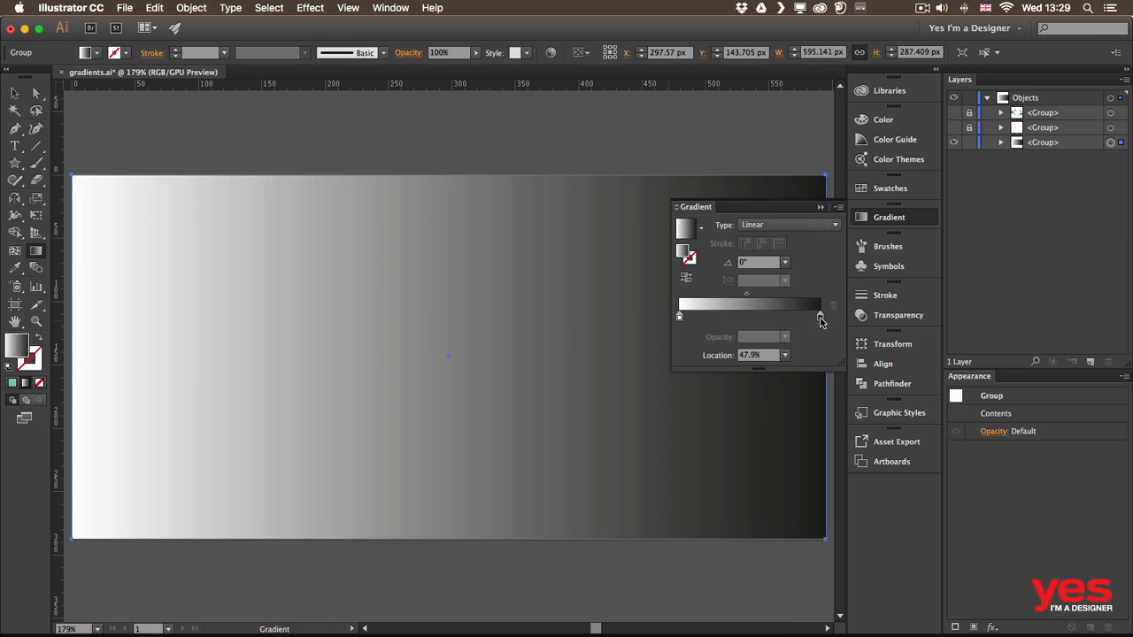
Recolor the gradient's white stop with the red swatch and its black stop with Cian CMYK.
click(678, 318)
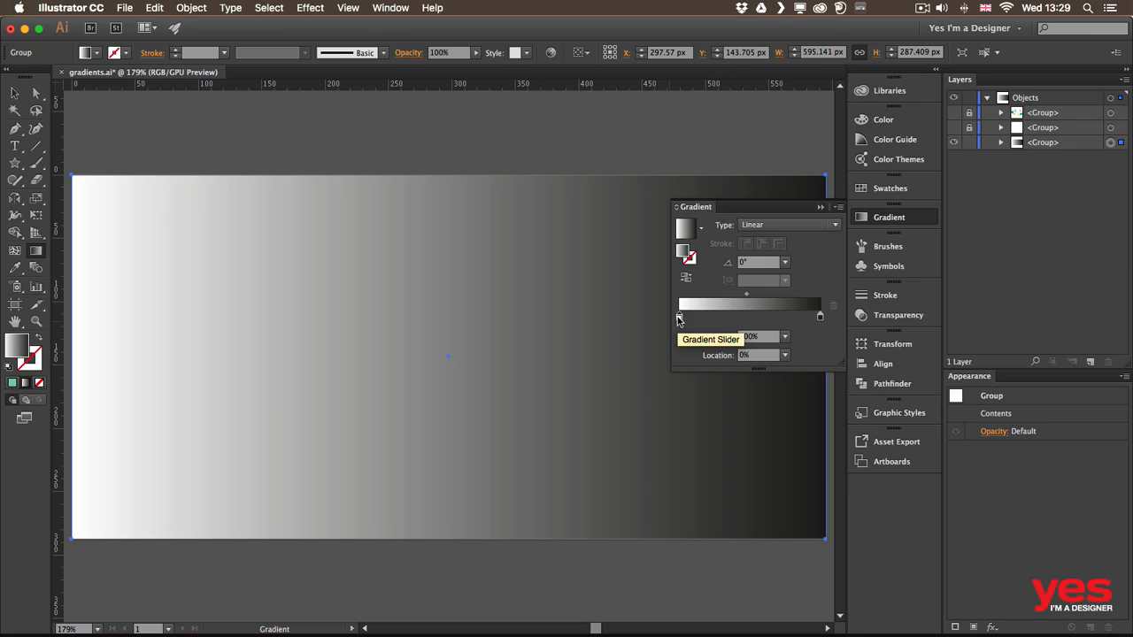
double_click(679, 318)
click(677, 362)
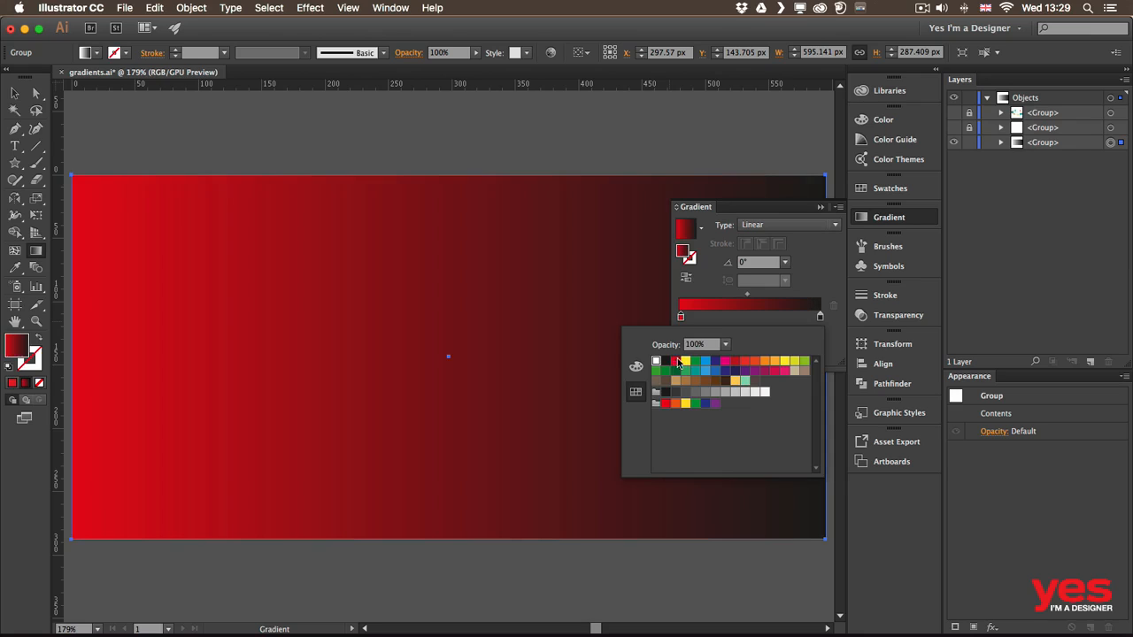
double_click(819, 318)
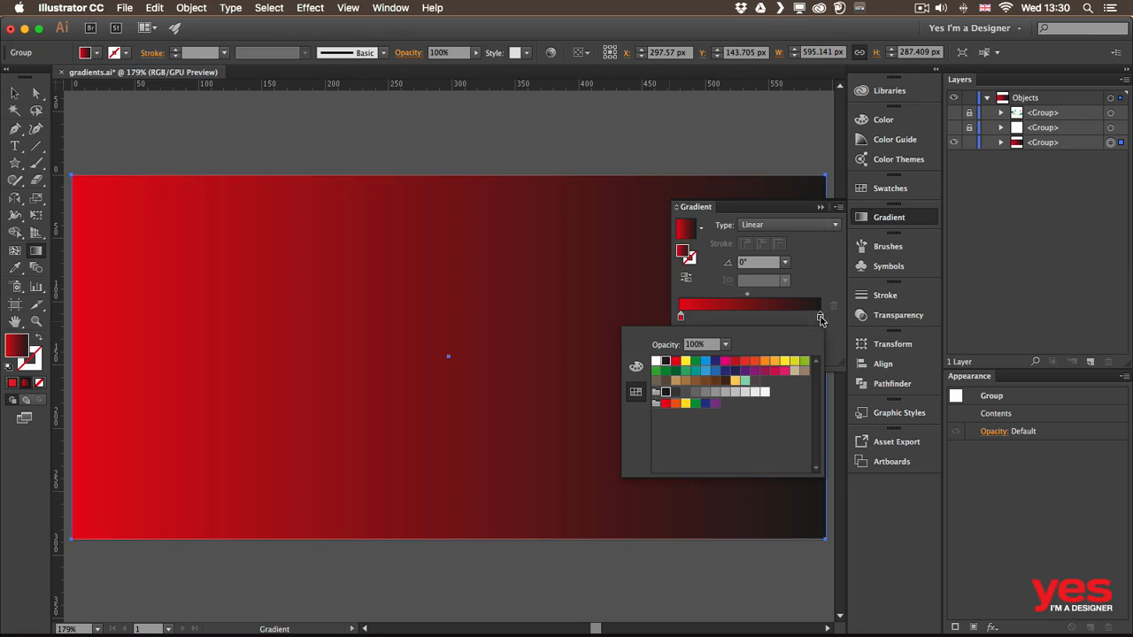
click(705, 361)
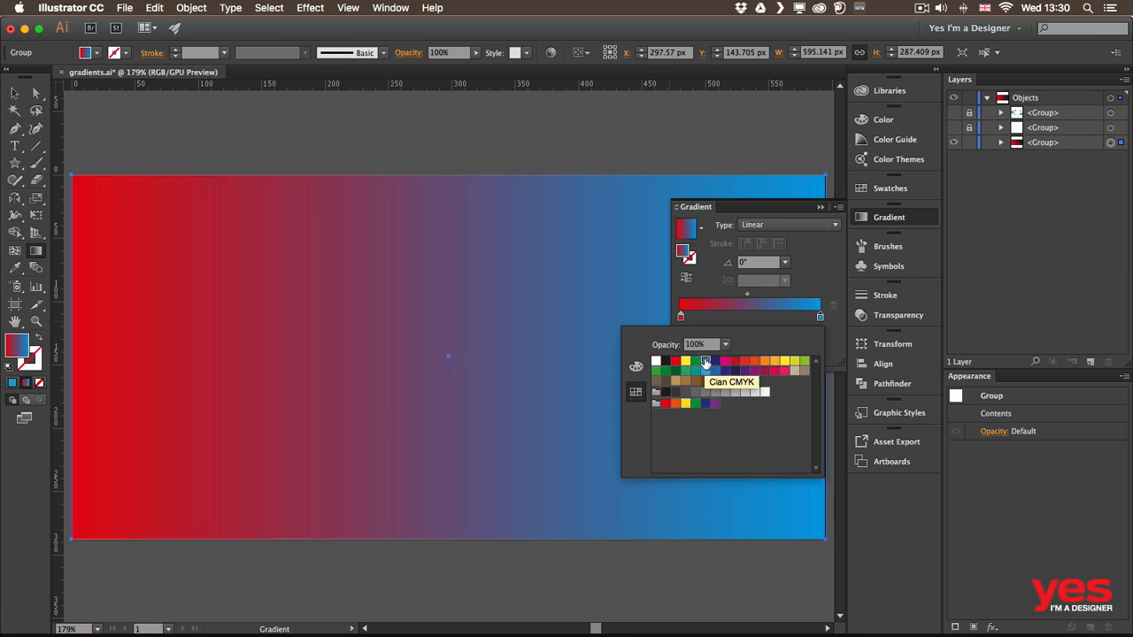
click(739, 299)
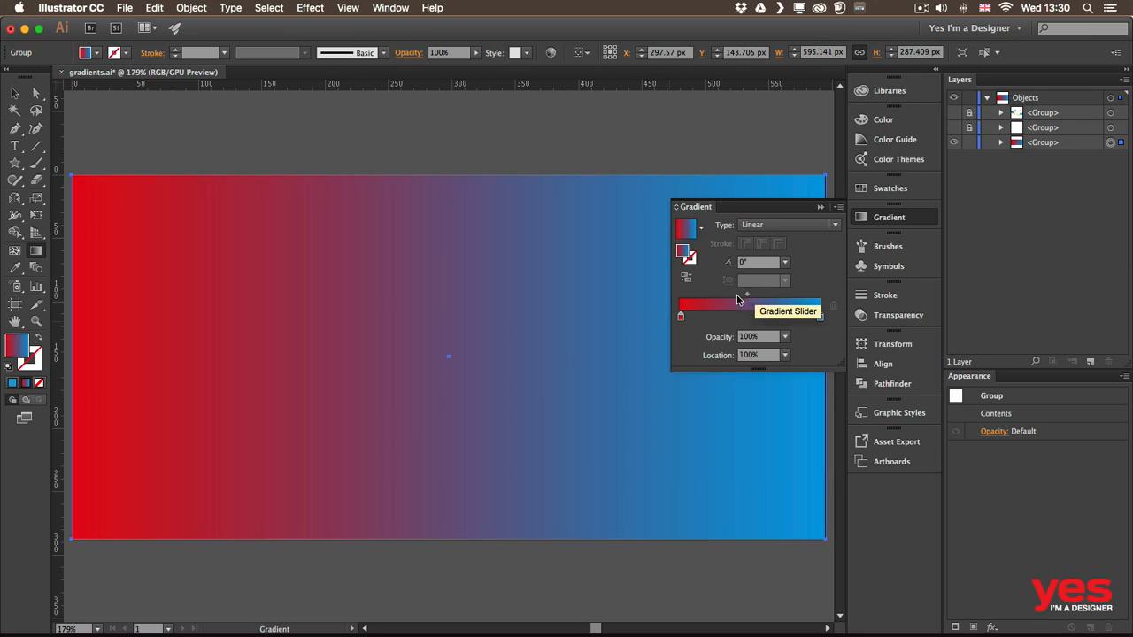
Place the gradient midpoint at about 49.6%, and bring the red stop in to about 28% and the blue stop to about 66%.
mouse_move(746, 296)
mouse_down()
mouse_move(713, 299)
mouse_move(780, 300)
mouse_move(729, 299)
mouse_move(749, 298)
mouse_up()
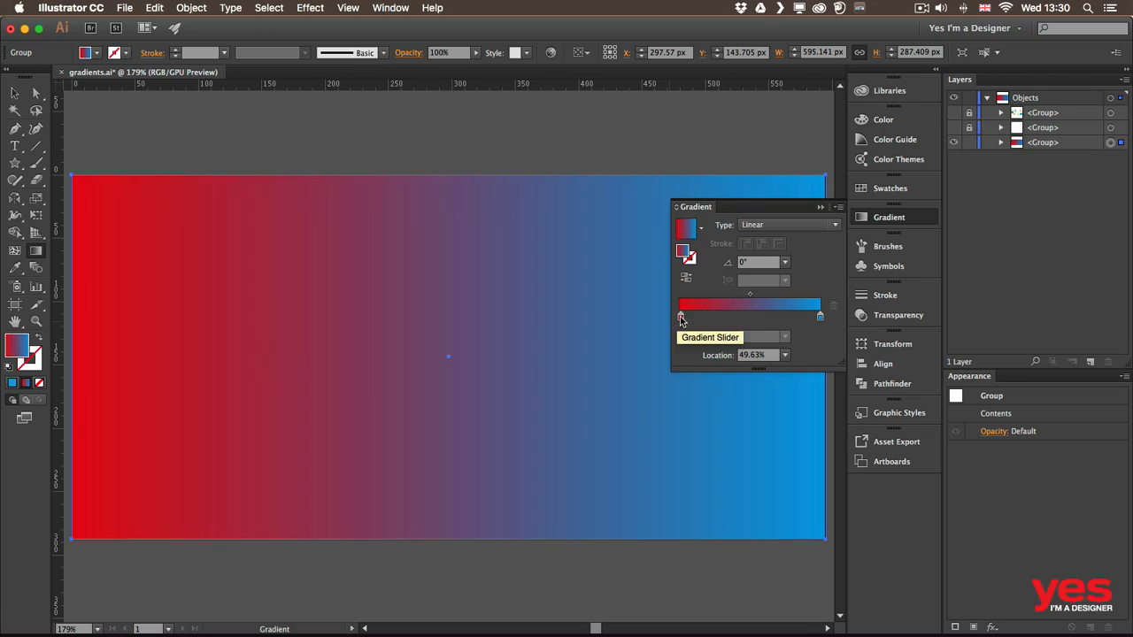
drag(680, 319, 718, 317)
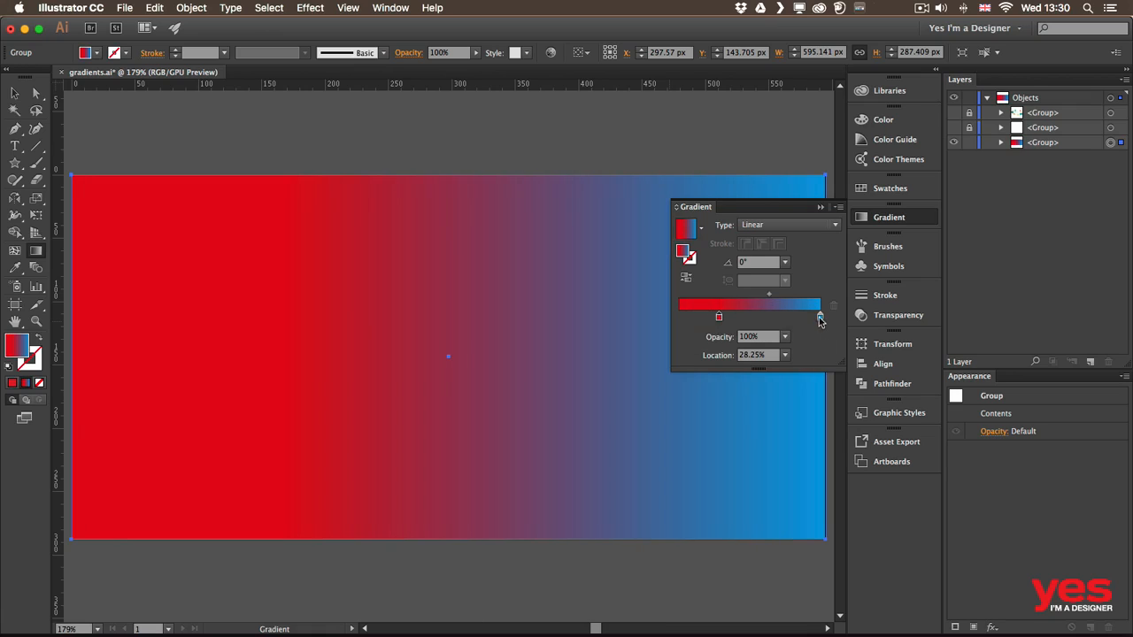
drag(820, 317, 772, 317)
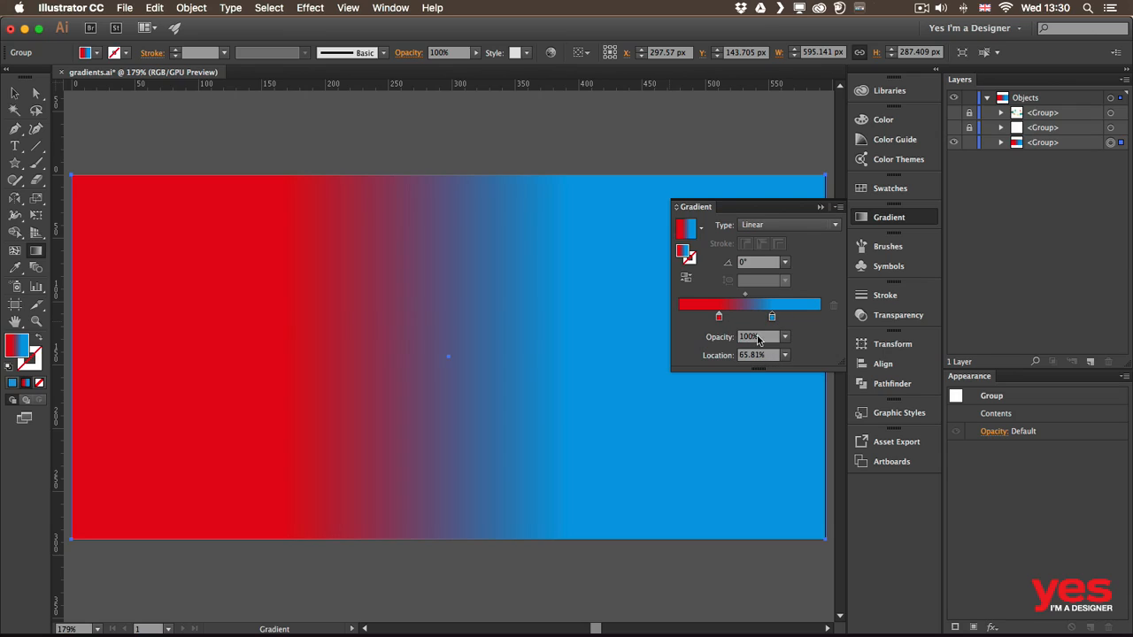
Set the blue stop's opacity to 10% and move the background upward partly off the artboard to check its transparency.
click(784, 338)
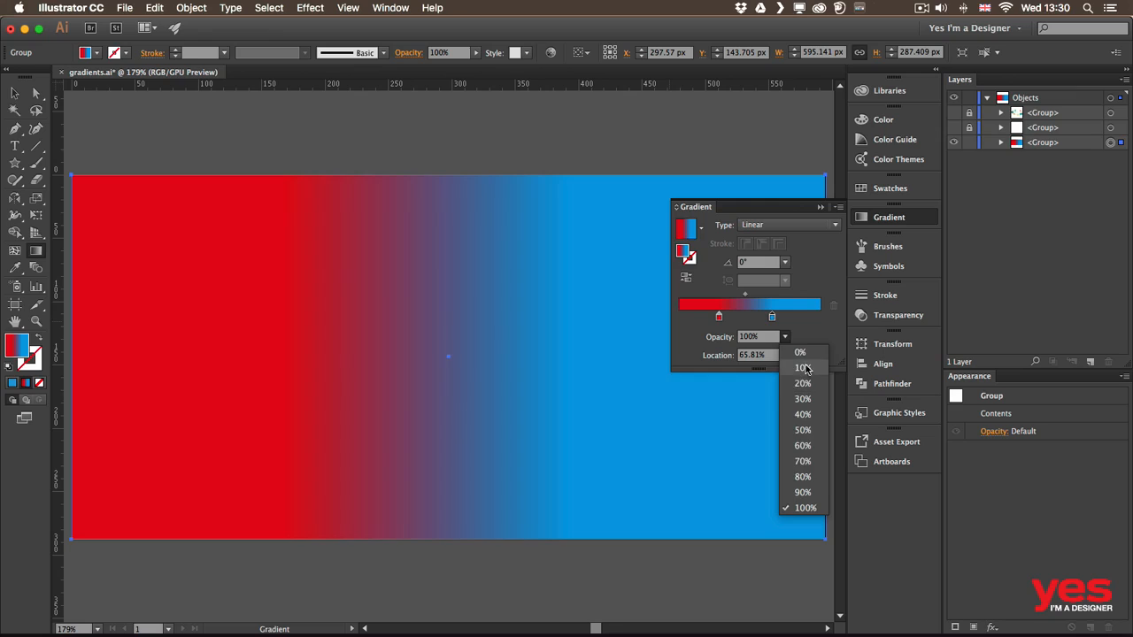
click(801, 367)
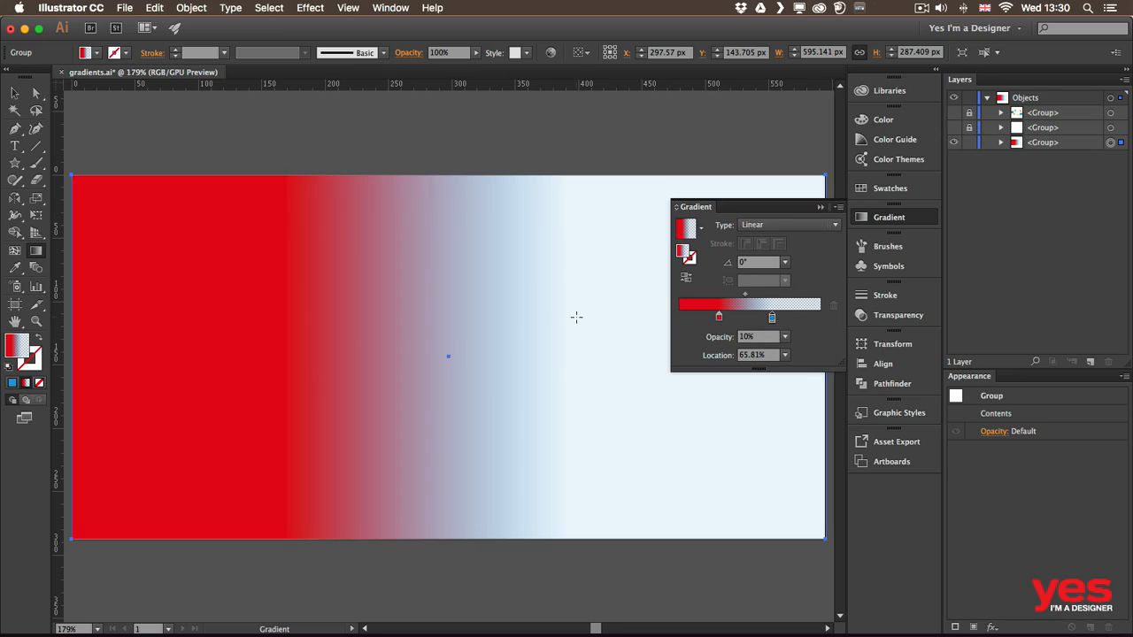
key(v)
drag(467, 273, 421, 227)
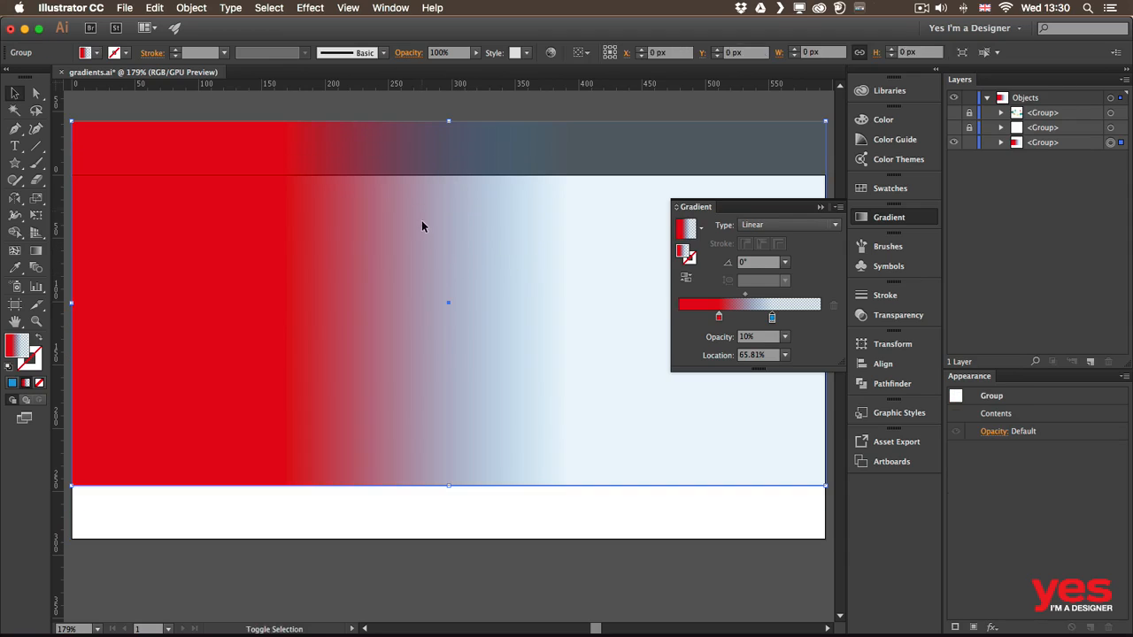
click(442, 104)
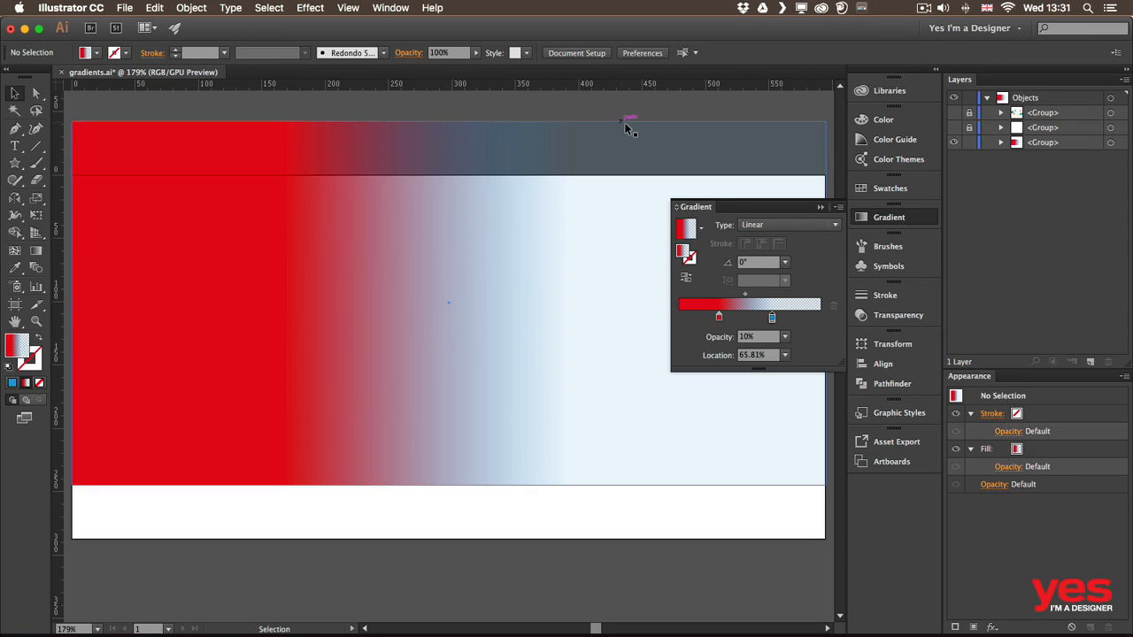
Undo the background's move and the blue stop's opacity change.
key(super+z)
key(super+z)
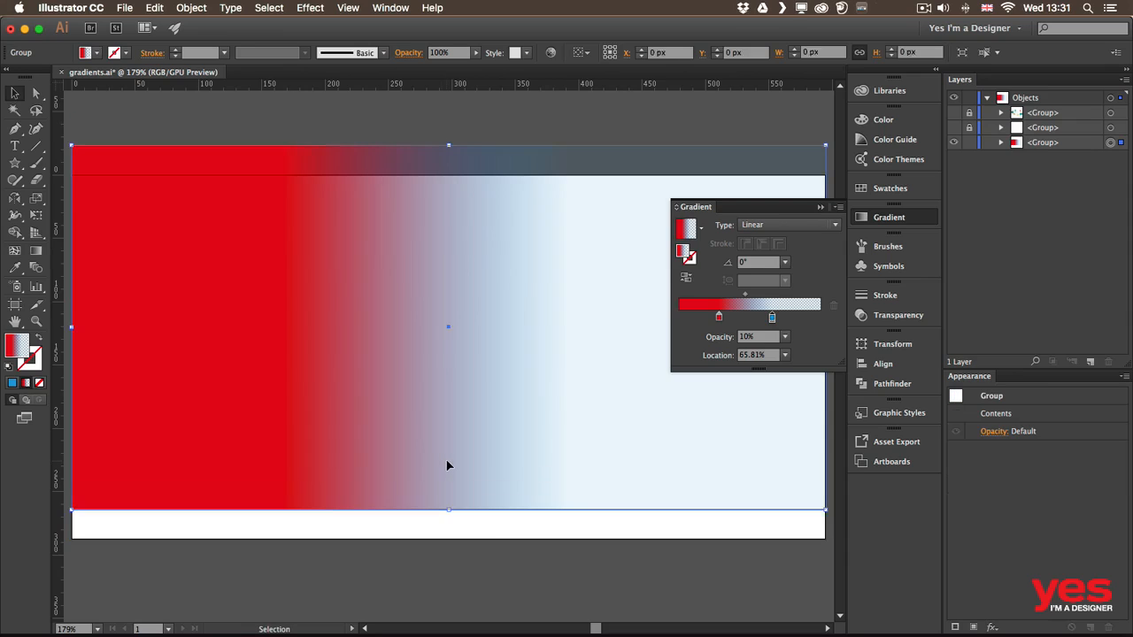
key(super+z)
key(super+z)
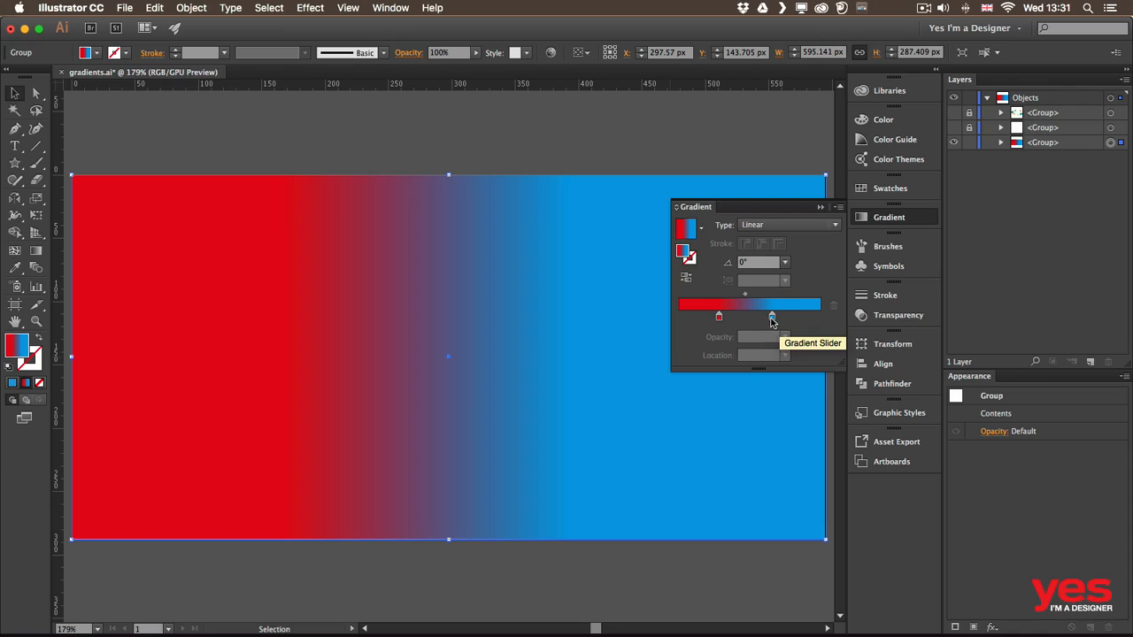
Move the red stop to 0% and the blue stop to 100% of the gradient.
drag(771, 317, 790, 317)
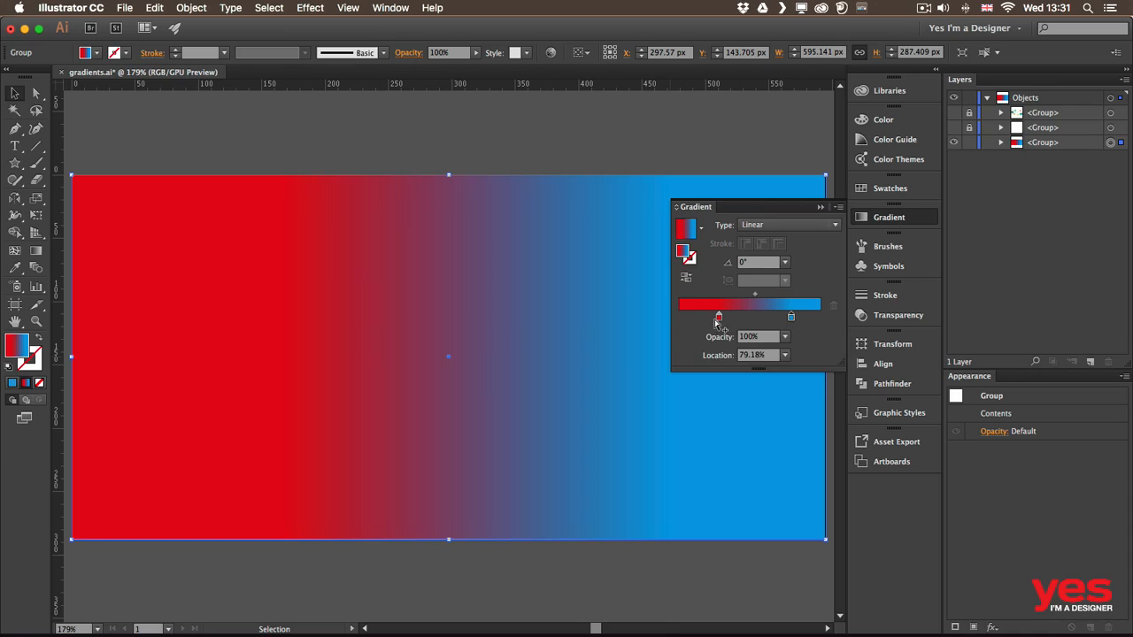
drag(718, 318, 679, 317)
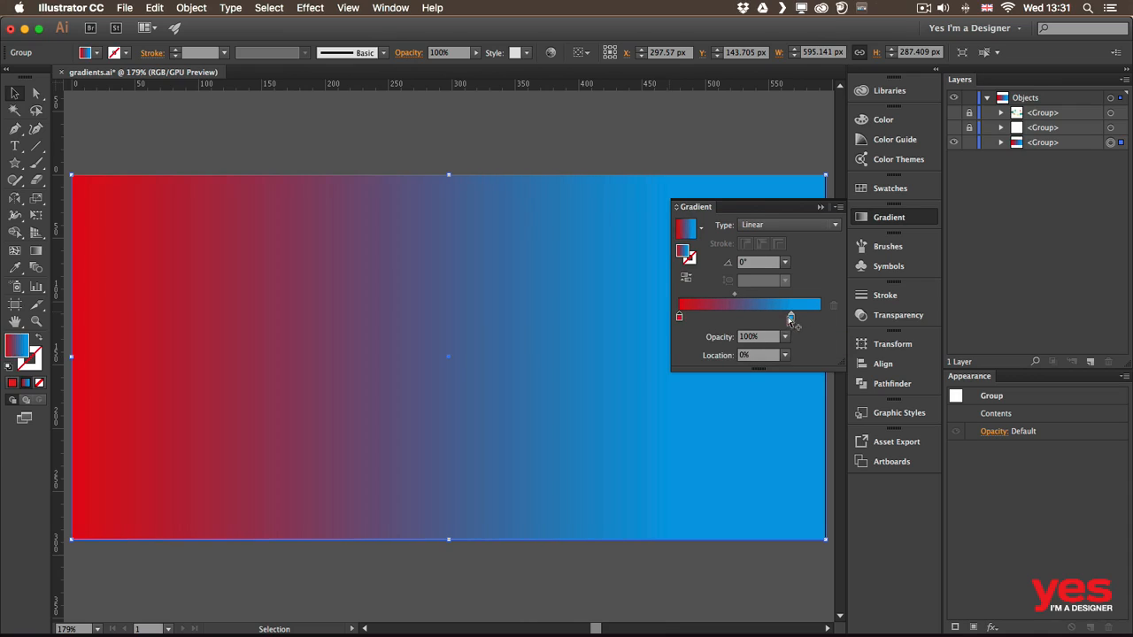
drag(791, 316, 819, 316)
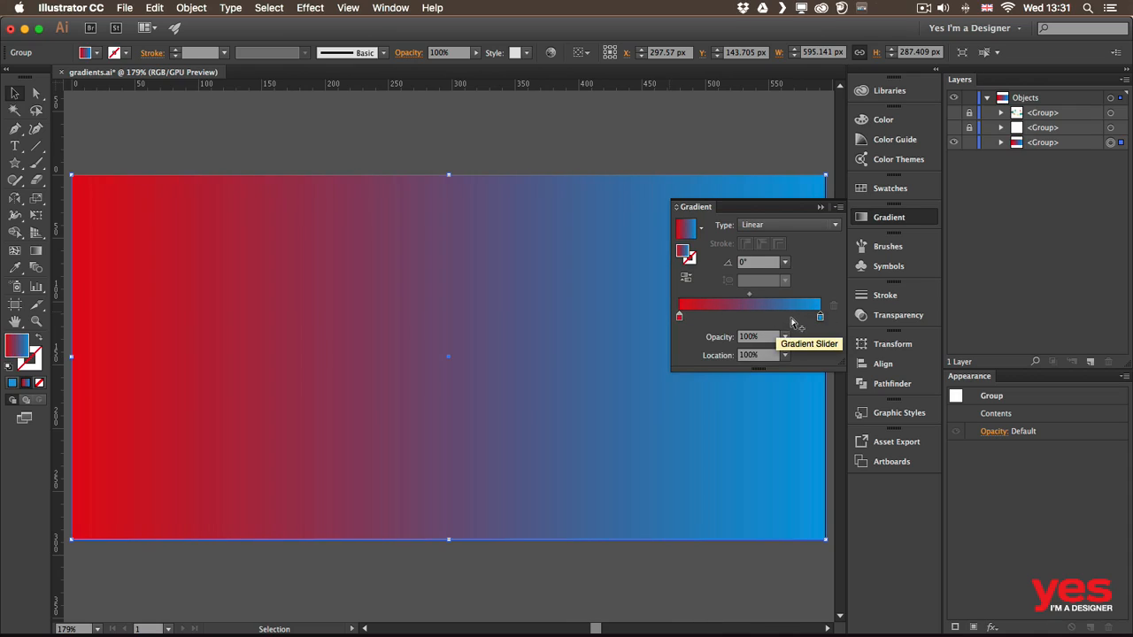
Add an orange stop at about 35% between the red and blue stops of the background gradient.
click(729, 319)
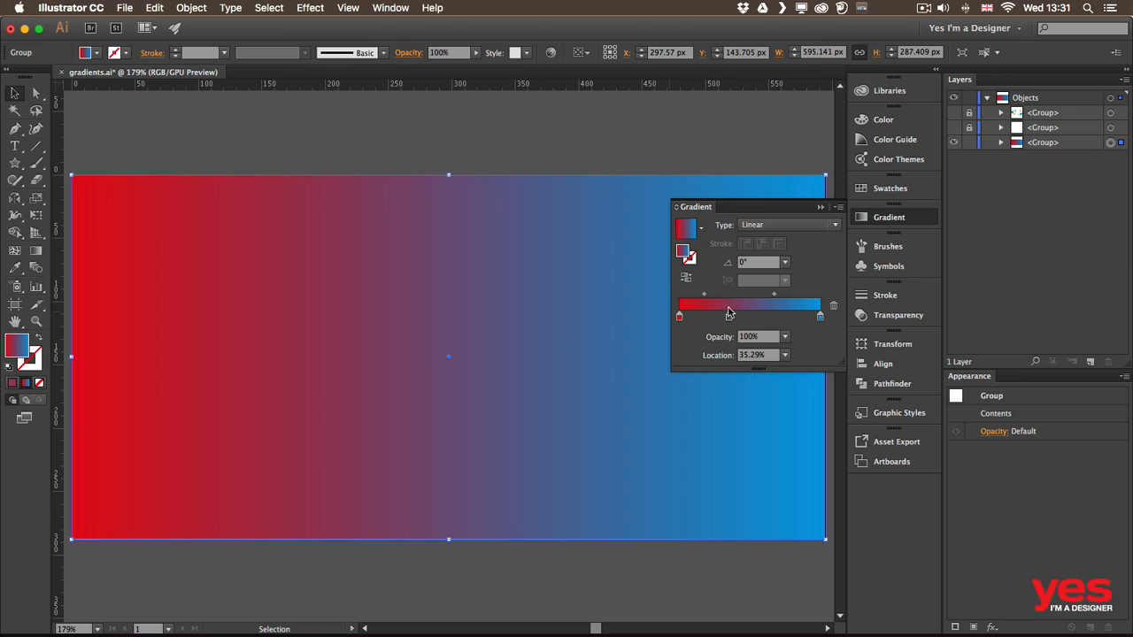
double_click(730, 317)
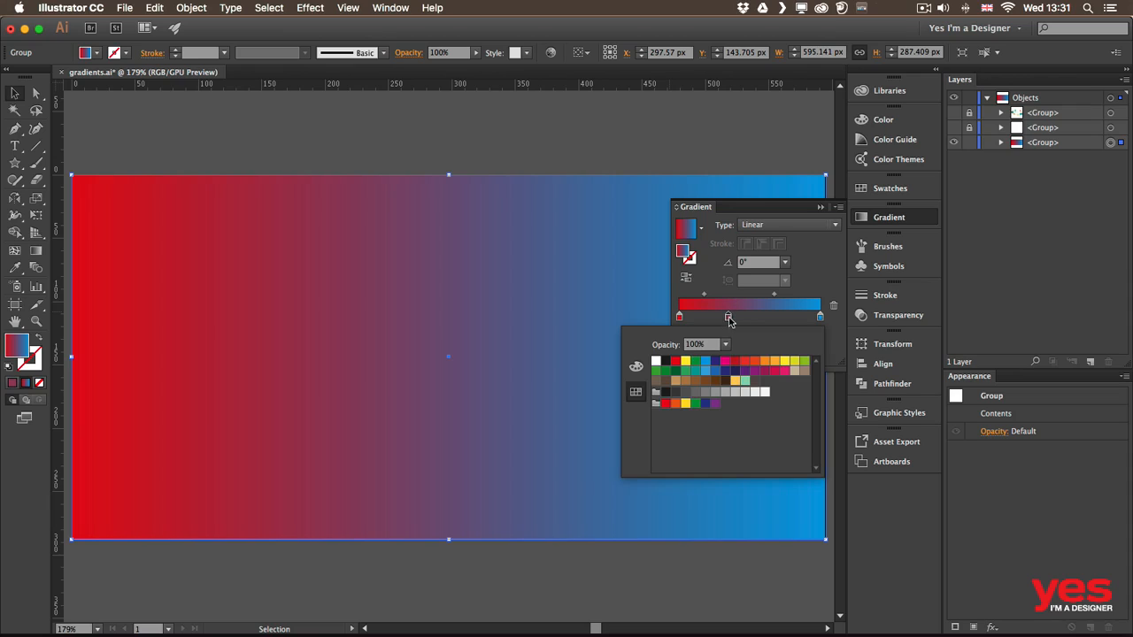
click(759, 361)
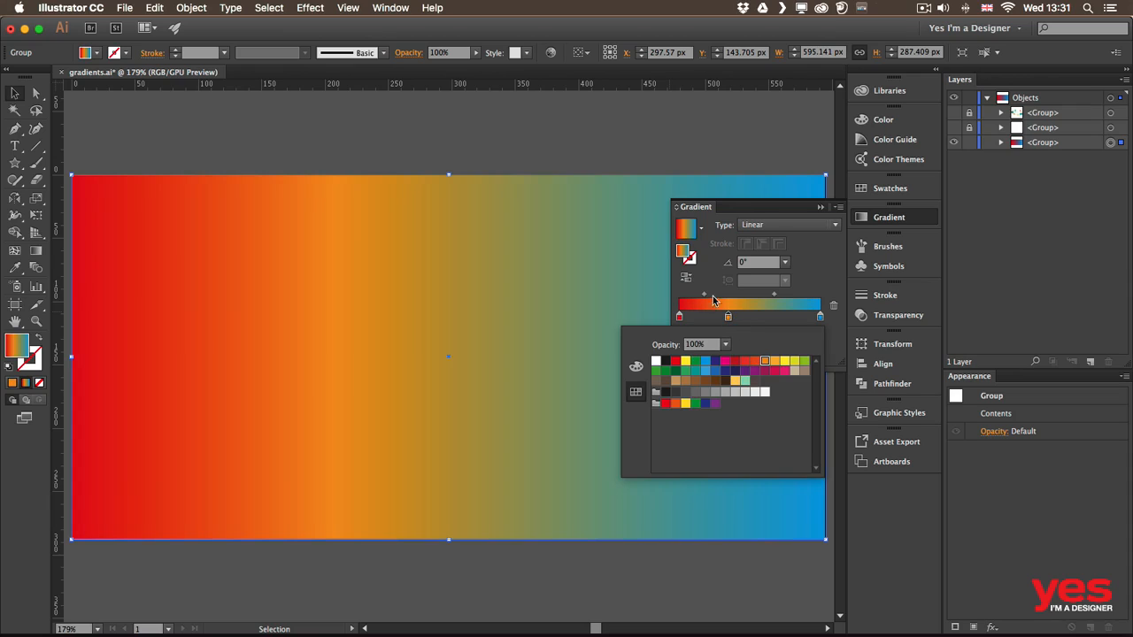
click(808, 280)
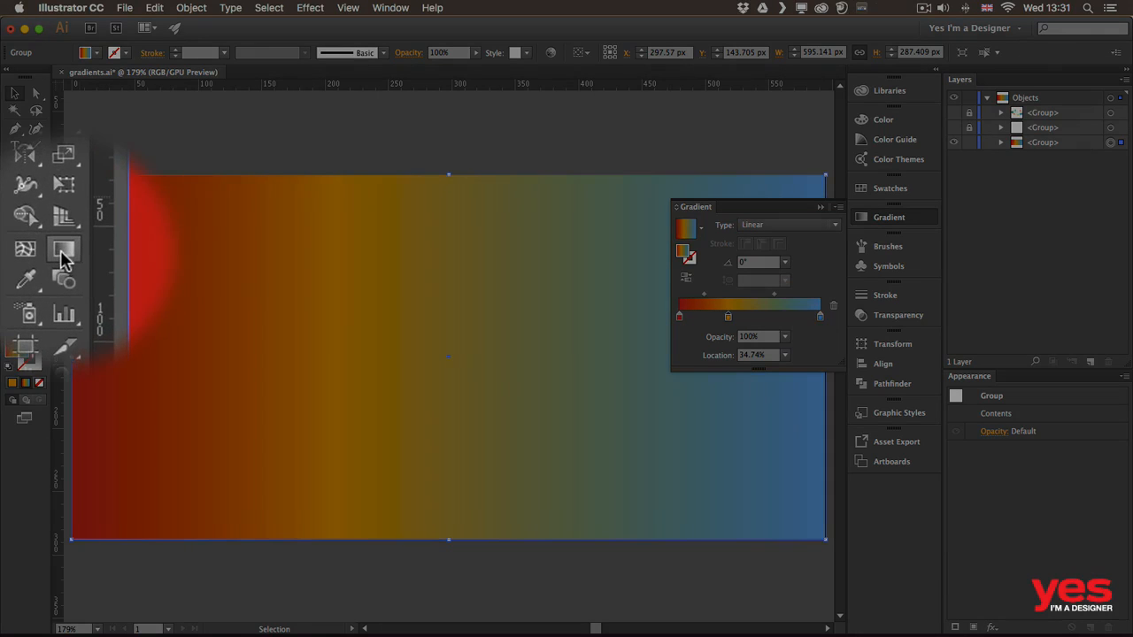
Redraw the linear gradient with the Gradient tool at several angles and lengths, ending with a diagonal of about 123° from lower right to upper left.
click(63, 253)
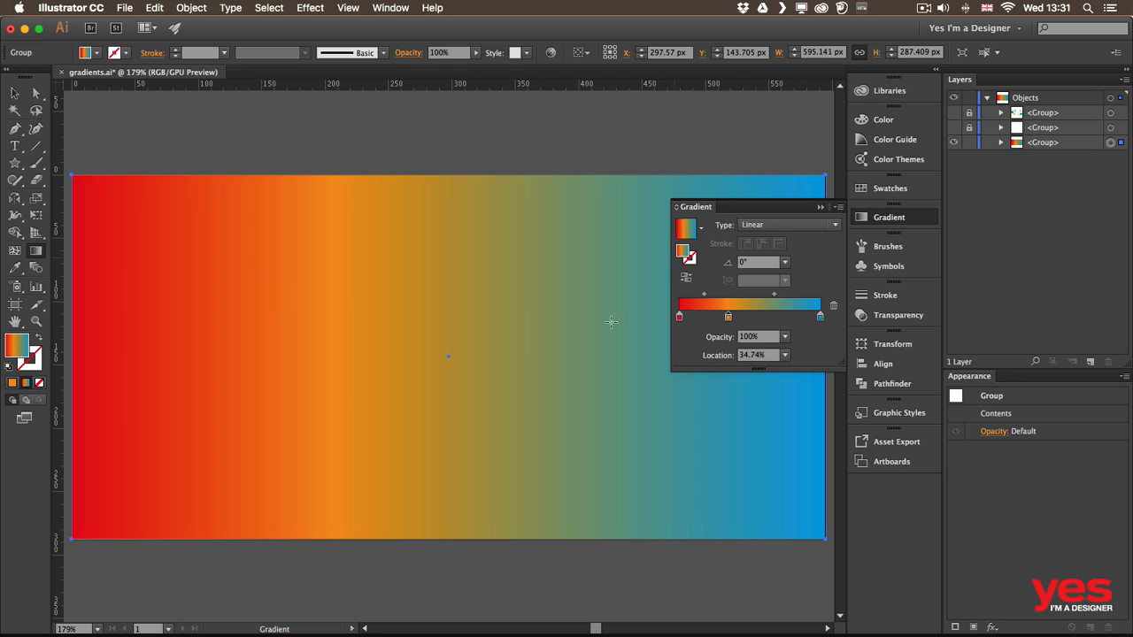
drag(307, 415, 491, 285)
drag(345, 449, 414, 270)
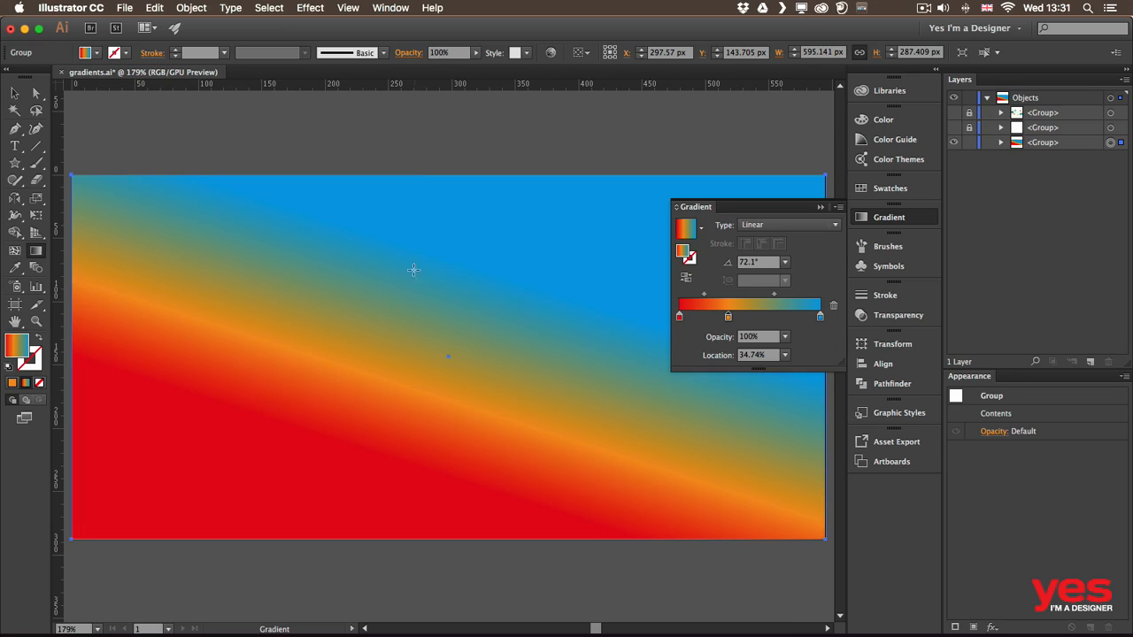
drag(248, 222, 595, 422)
drag(412, 387, 445, 393)
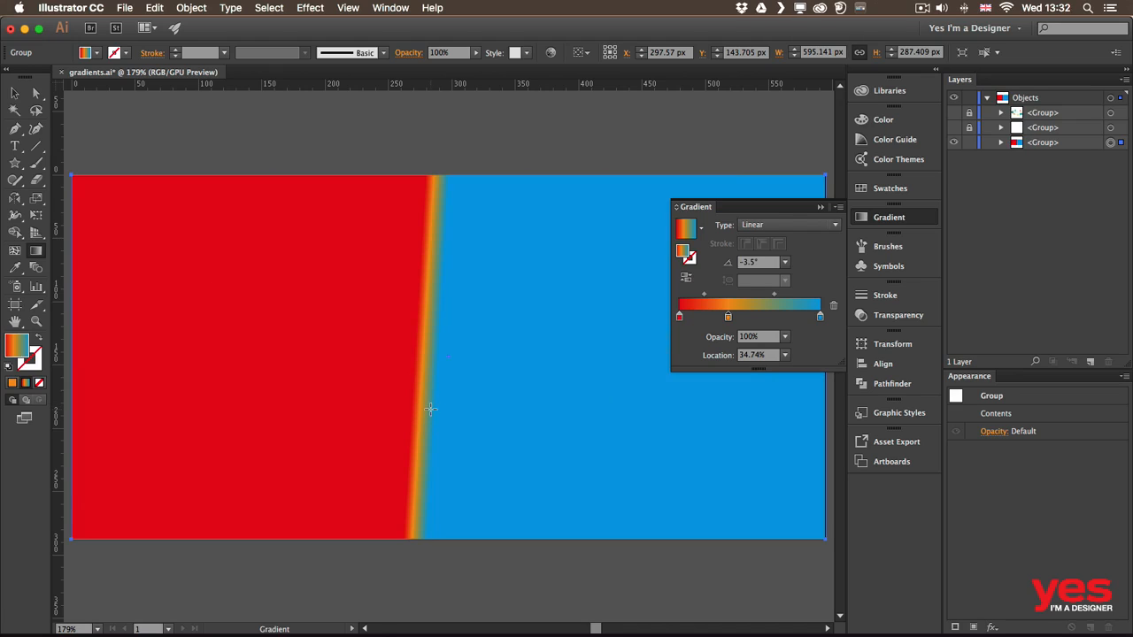
drag(773, 421, 133, 313)
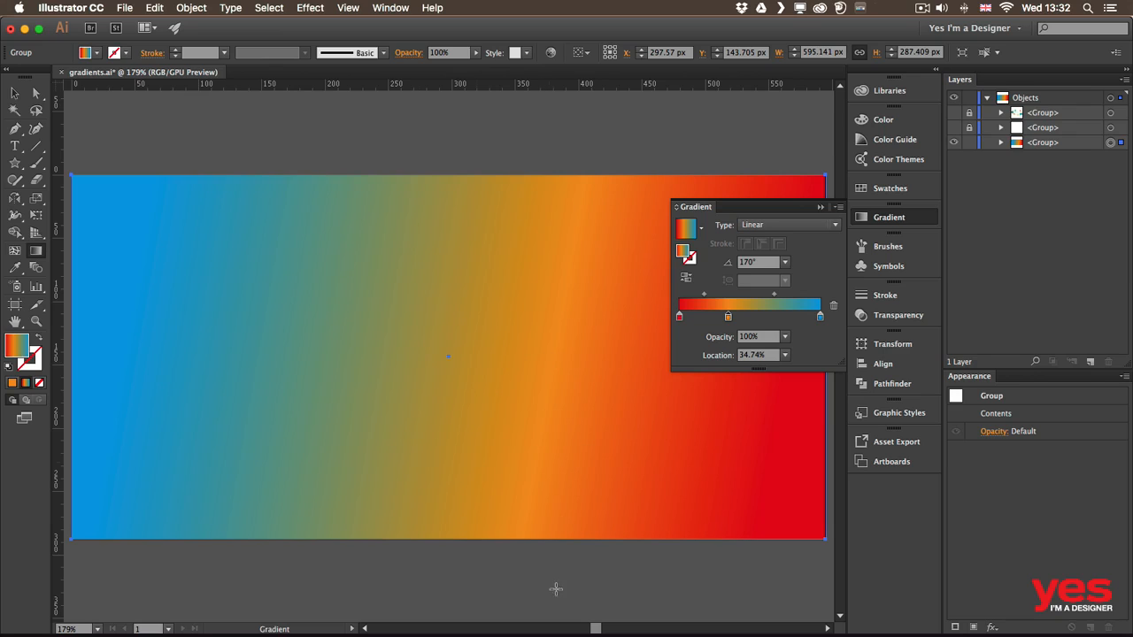
drag(552, 583, 261, 141)
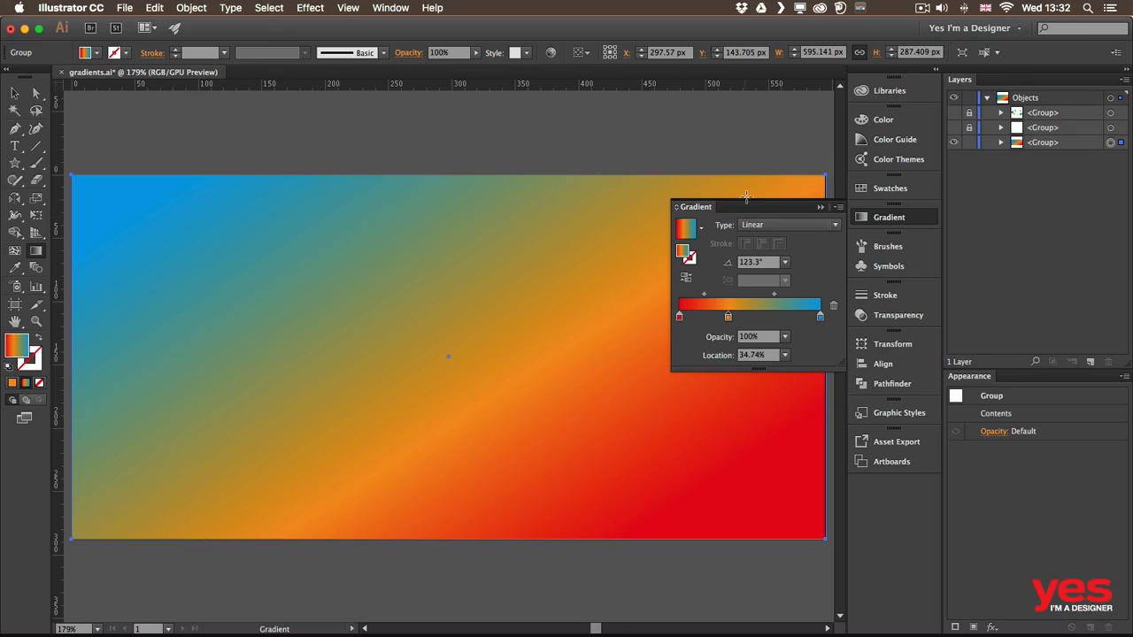
Switch the background gradient to Radial and redraw its centre and radius several times, ending with the centre in the upper-left part of the rectangle.
click(759, 225)
click(763, 256)
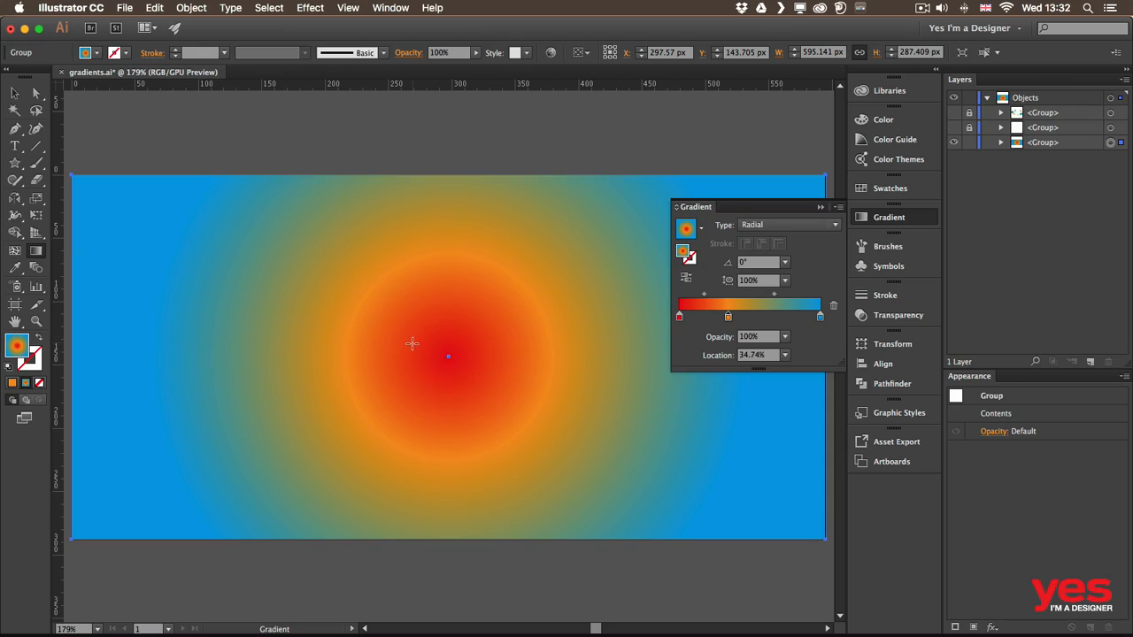
drag(423, 339, 270, 353)
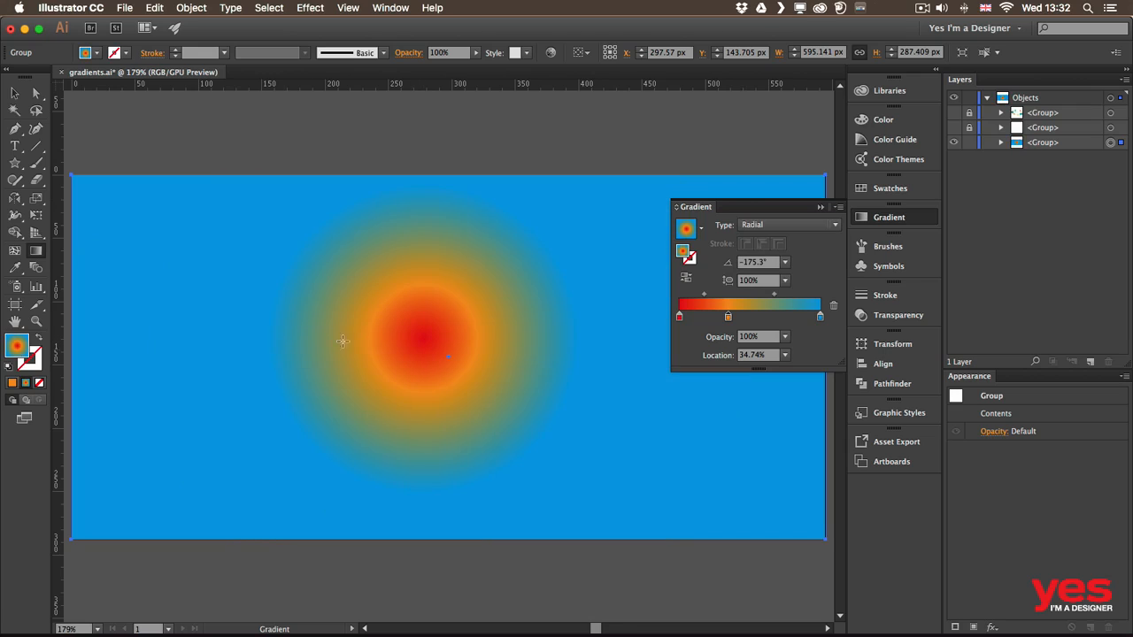
drag(399, 334, 130, 372)
drag(231, 270, 427, 386)
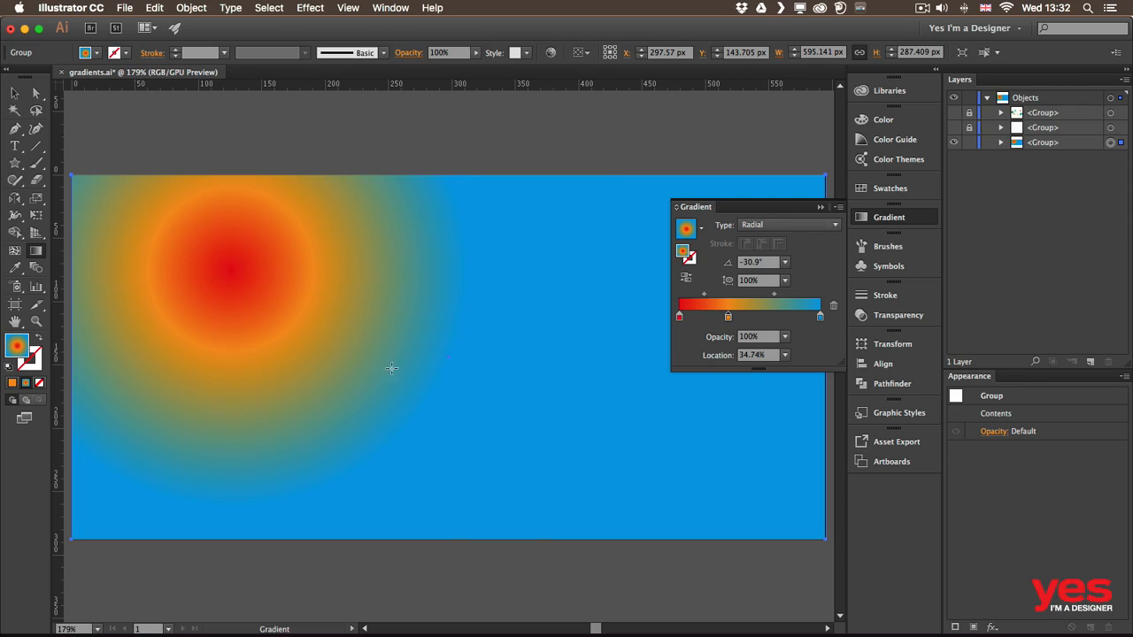
Redraw the radial gradient from just left of the rectangle's centre toward the right, and set its aspect ratio to 50%.
drag(397, 370, 590, 339)
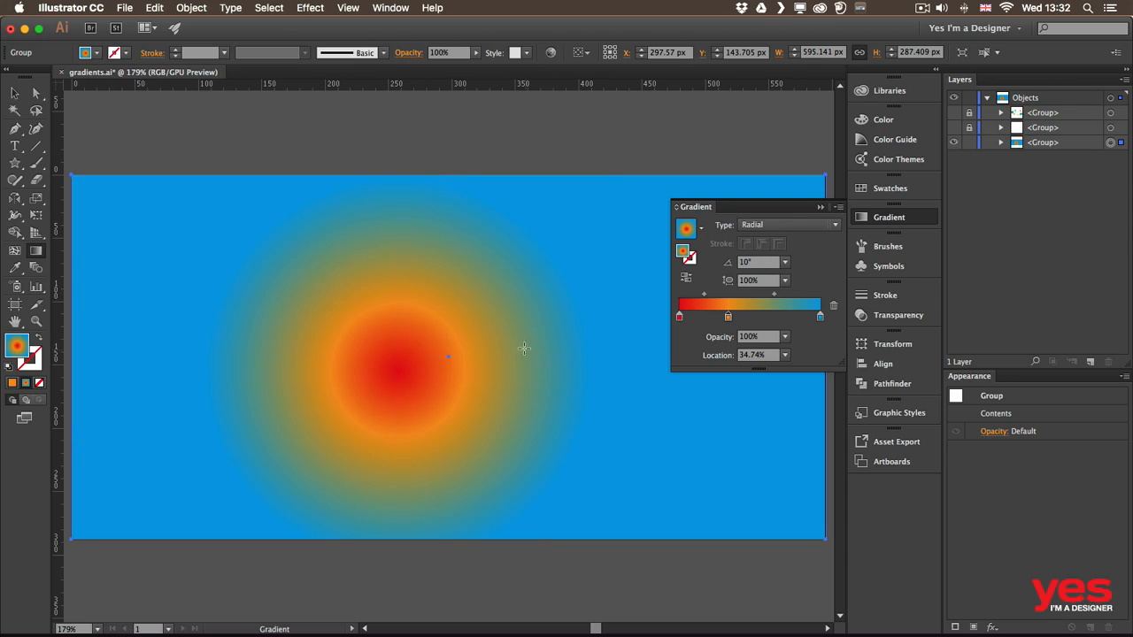
click(785, 281)
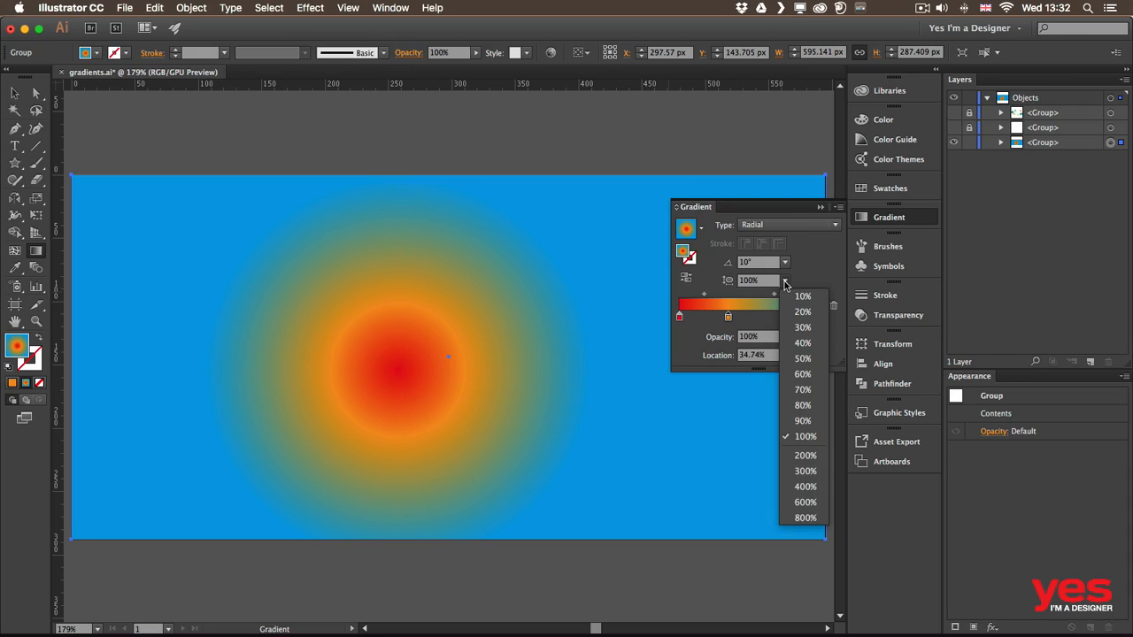
click(804, 359)
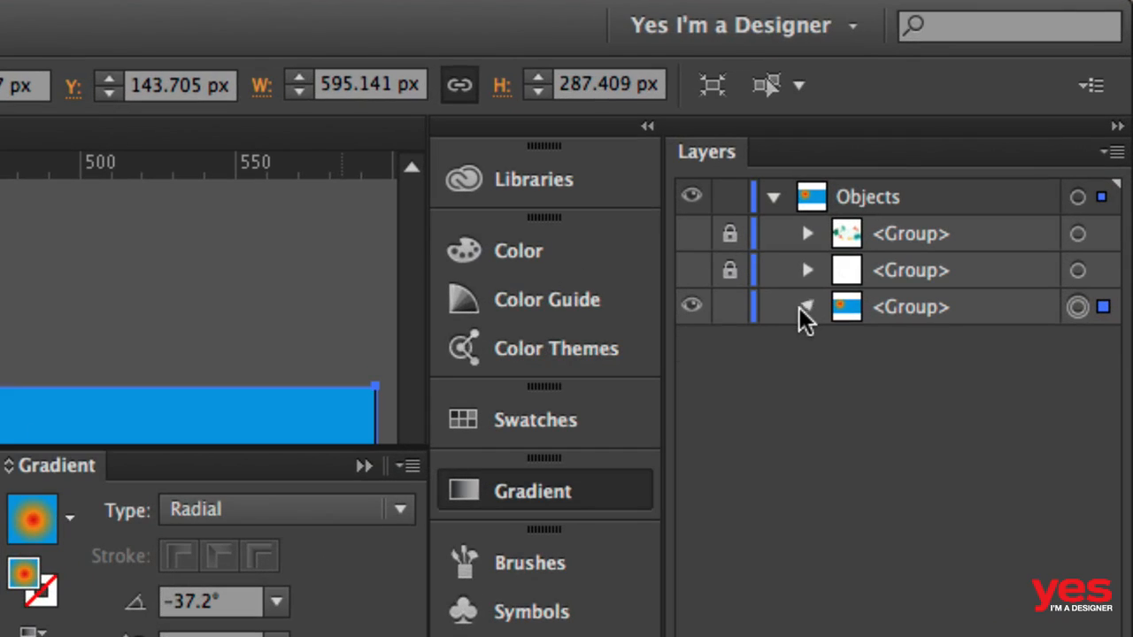
Target the path inside the background group to show its gradient annotator, and check the command that hides or shows the annotator.
click(806, 307)
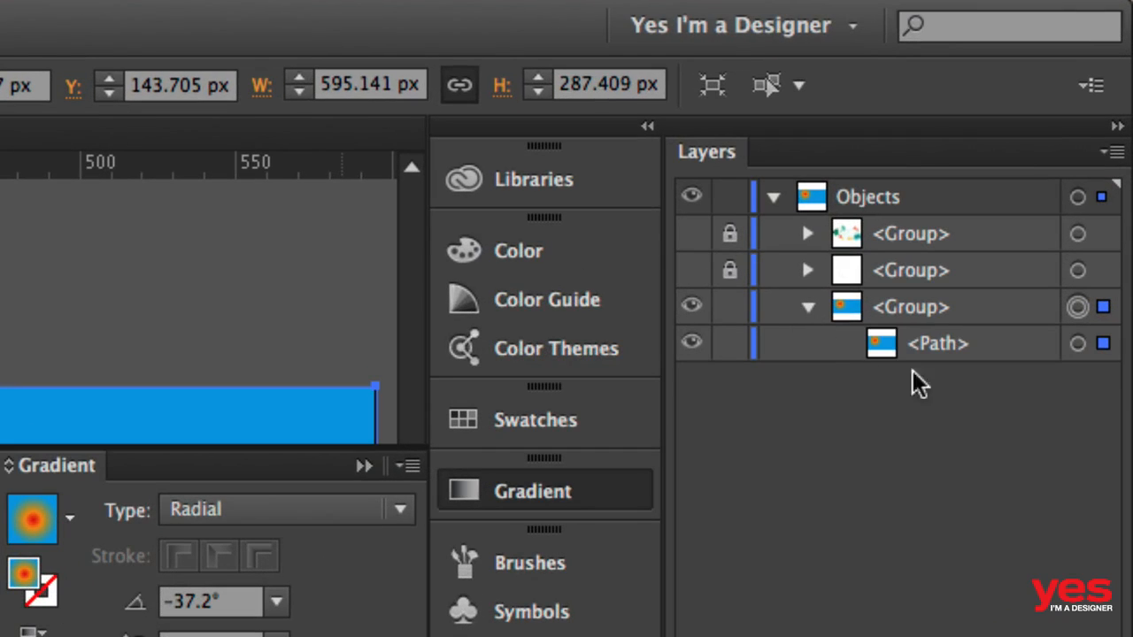
click(1076, 344)
click(961, 347)
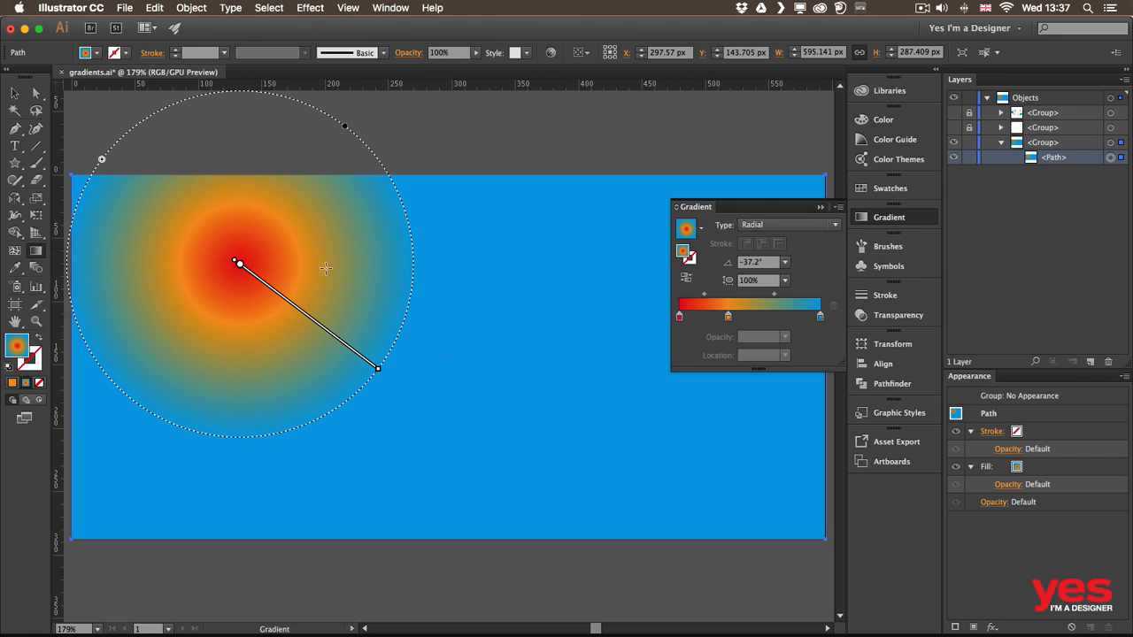
mouse_move(270, 301)
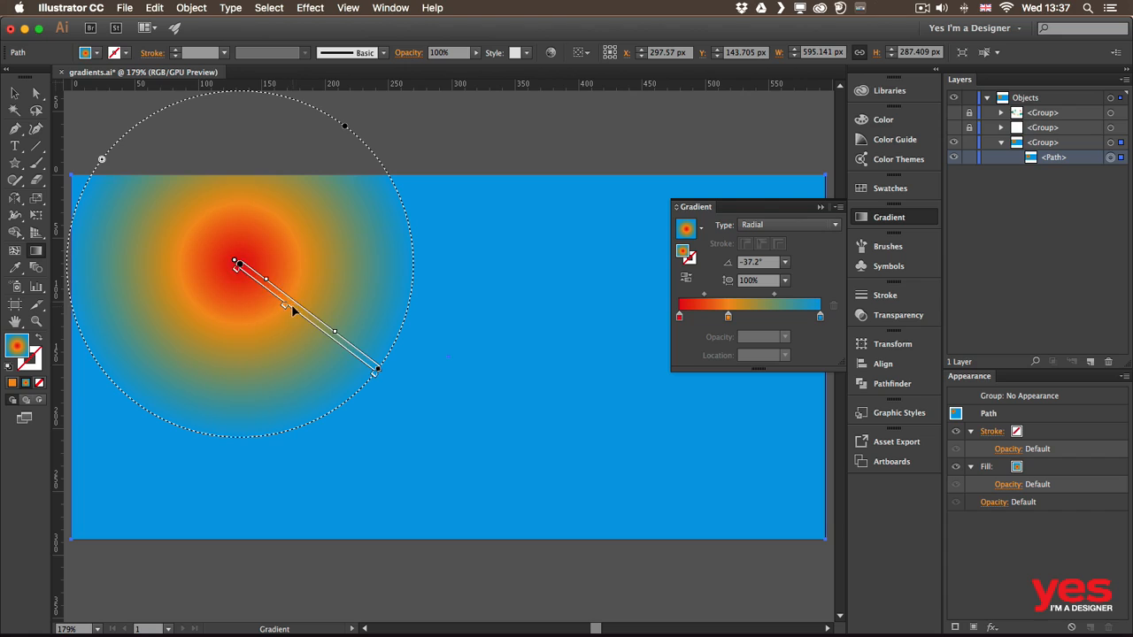
click(350, 8)
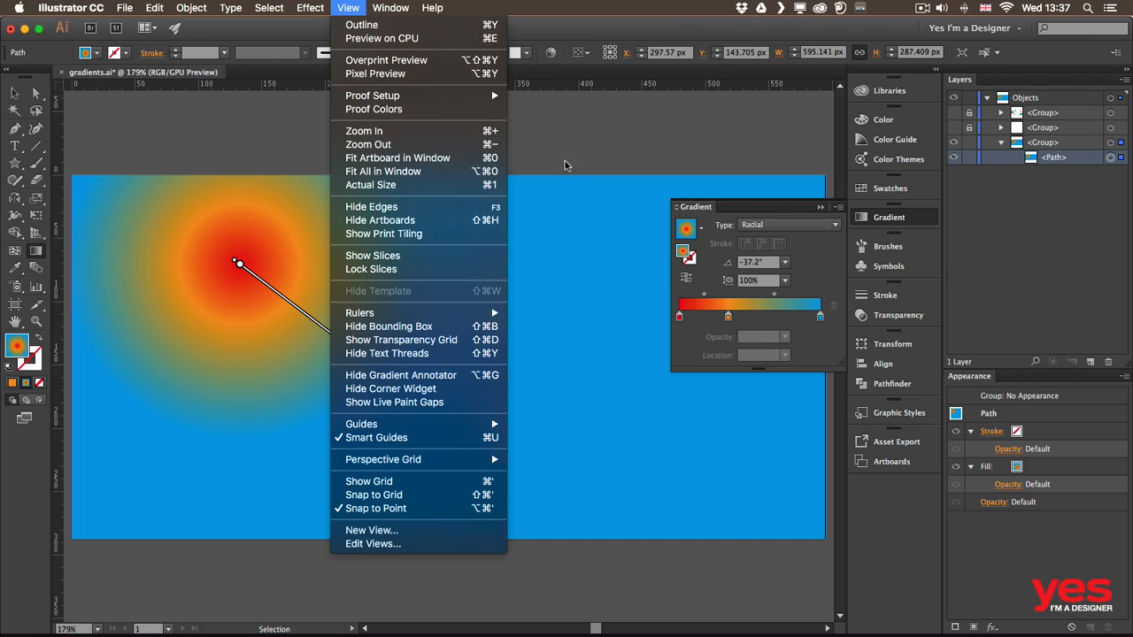
click(556, 138)
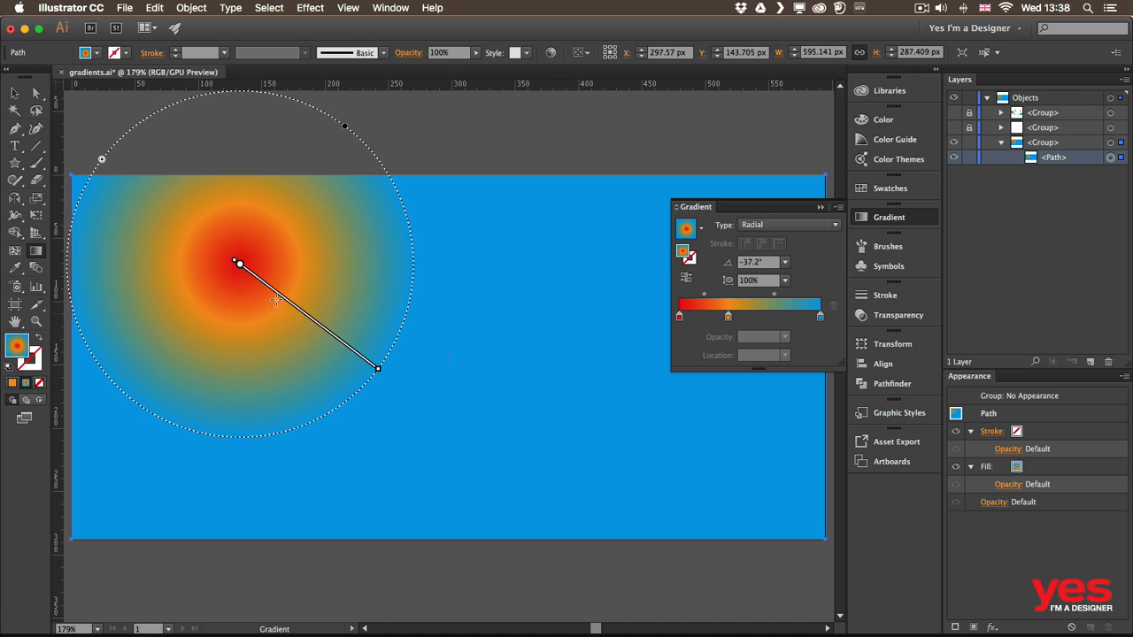
Move the radial gradient's centre toward the middle of the rectangle, and squash it to a 94.5% aspect ratio with a slightly adjusted radius.
mouse_move(238, 263)
mouse_down()
mouse_move(382, 333)
mouse_move(493, 338)
mouse_move(327, 355)
mouse_up()
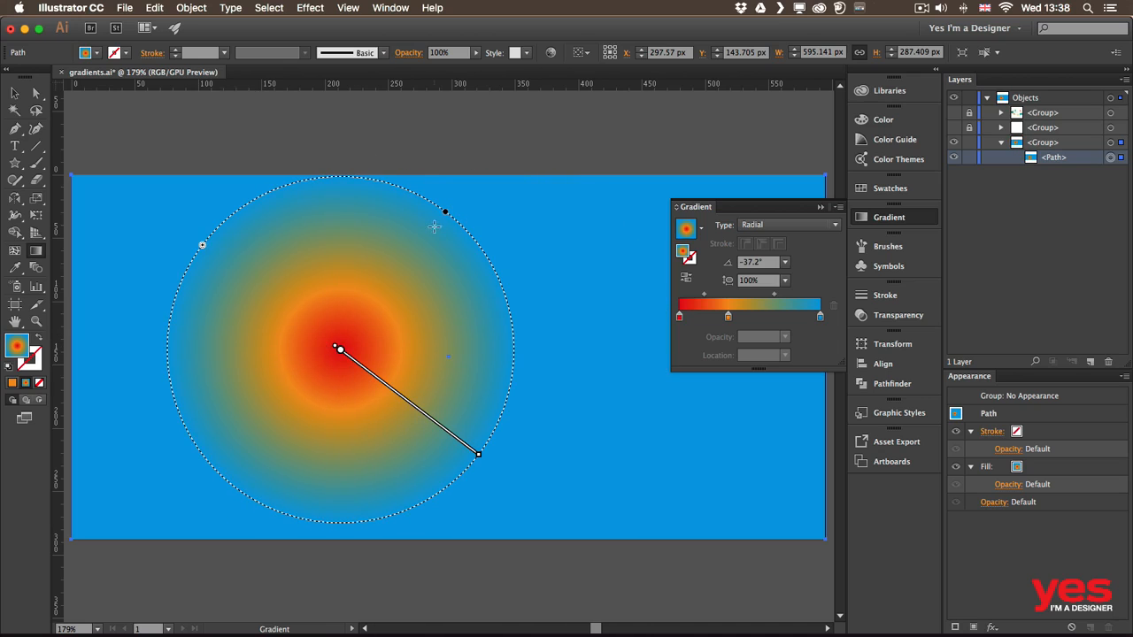
mouse_move(445, 215)
mouse_down()
mouse_move(403, 270)
mouse_move(442, 215)
mouse_up()
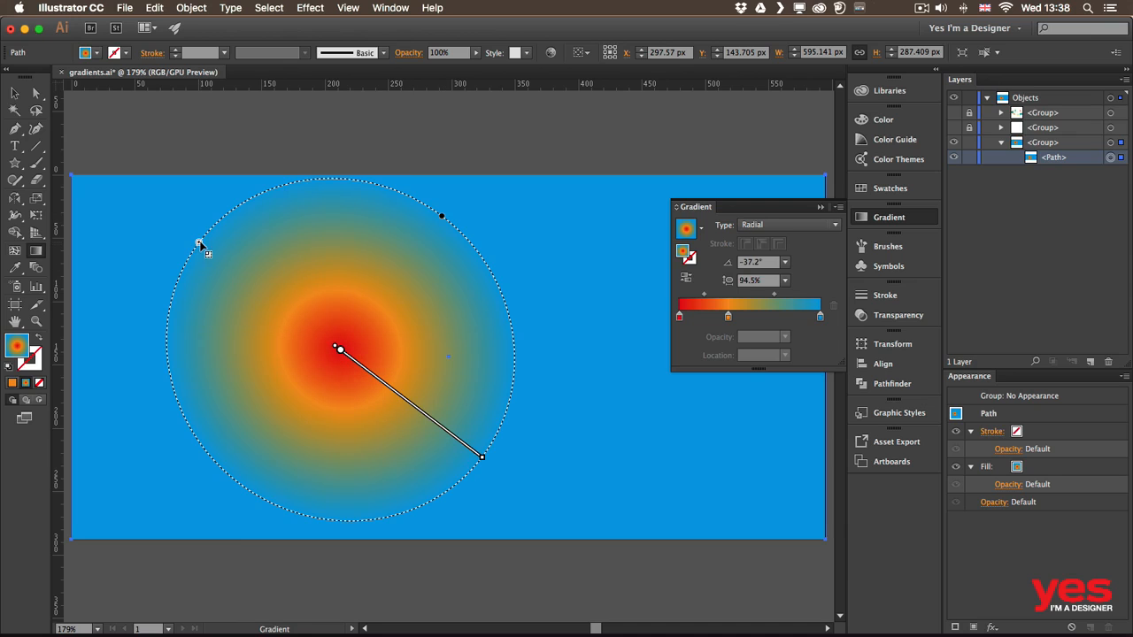
mouse_move(200, 244)
mouse_down()
mouse_move(259, 294)
mouse_move(206, 255)
mouse_up()
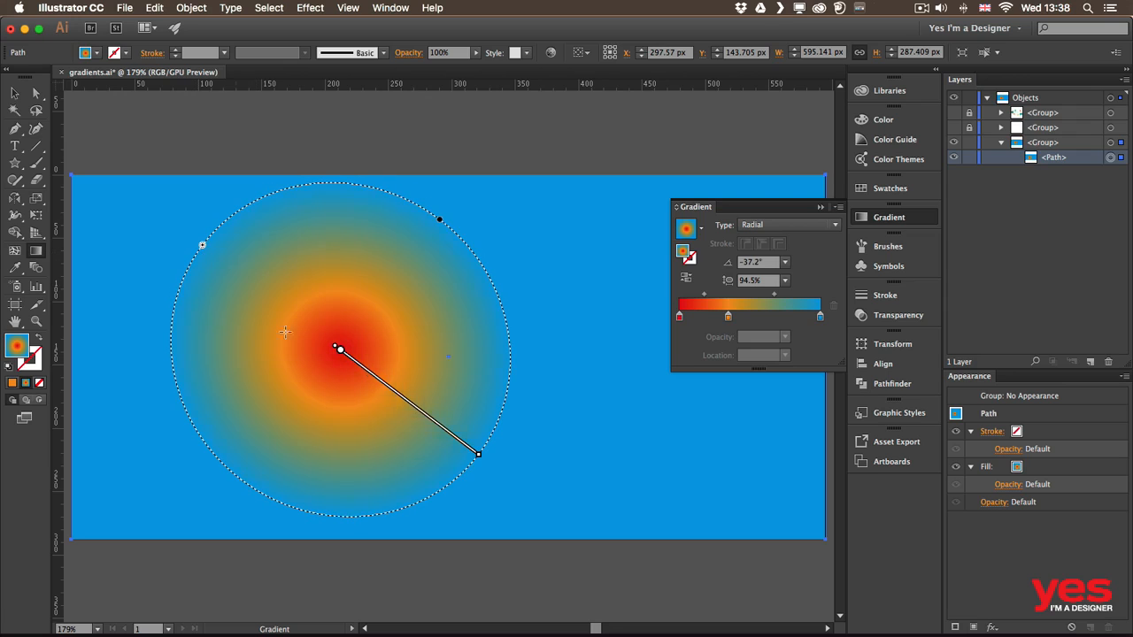
On the gradient annotator, move the orange stop outward and the red stop to about 8.45%, and shift their midpoint slightly toward the centre.
mouse_move(418, 414)
mouse_move(384, 395)
mouse_down()
mouse_move(347, 358)
mouse_move(412, 413)
mouse_up()
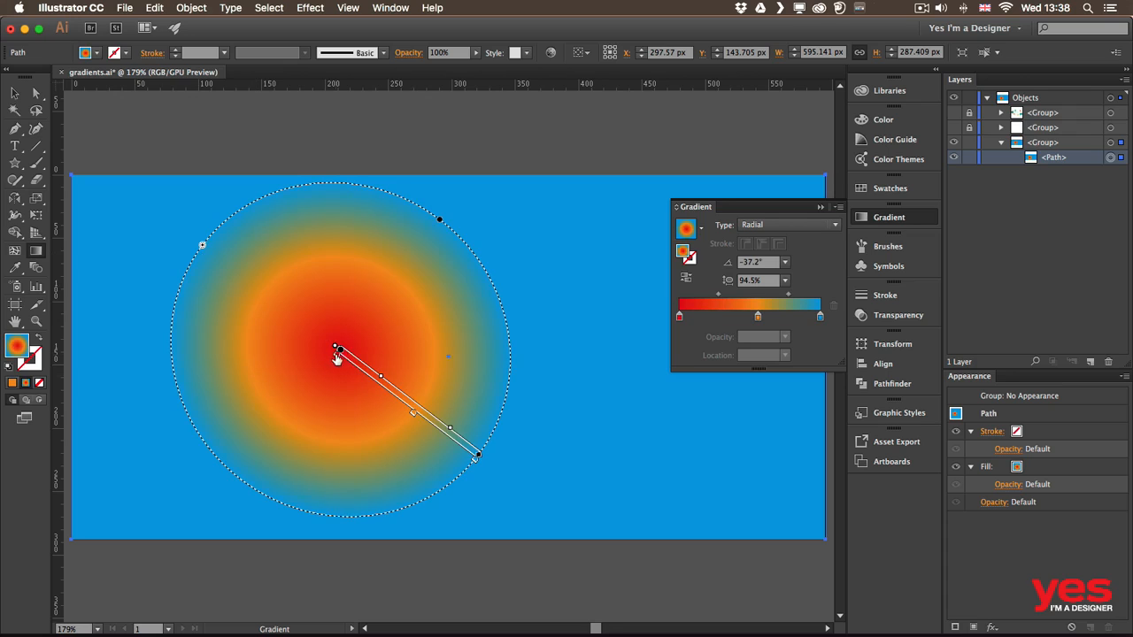
mouse_move(337, 355)
mouse_down()
mouse_move(355, 372)
mouse_move(348, 364)
mouse_up()
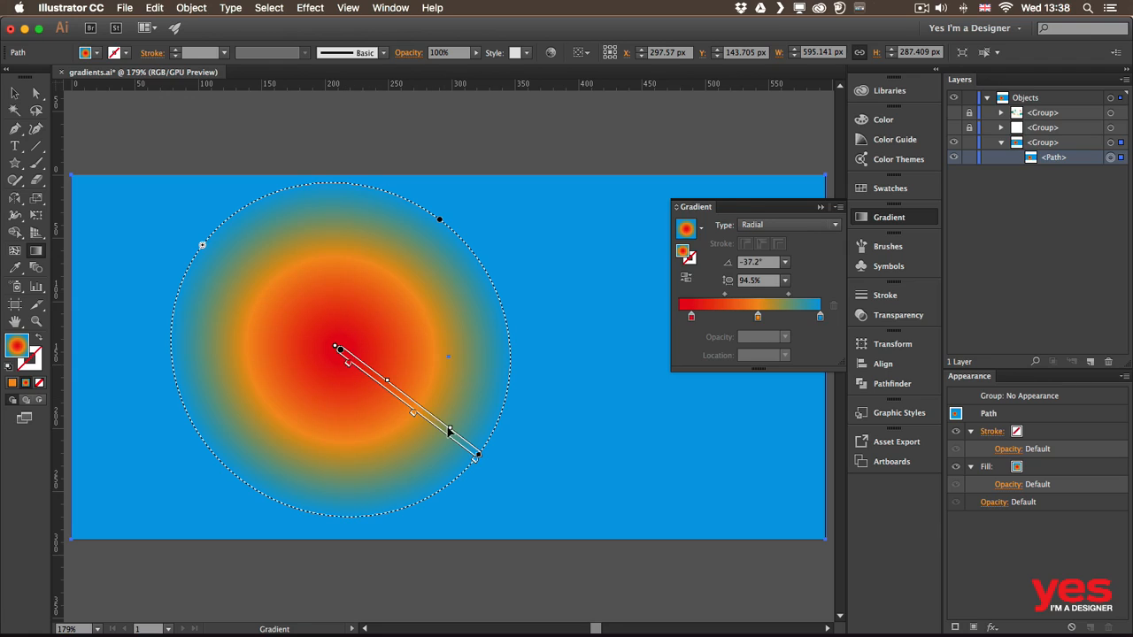
drag(386, 381, 374, 377)
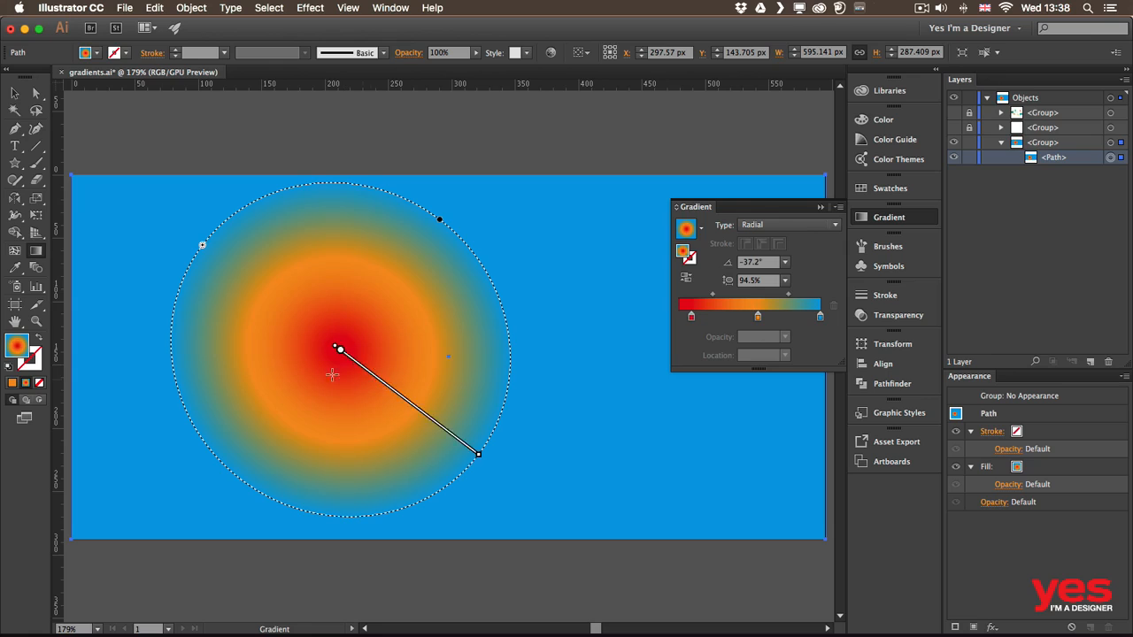
Recolor the innermost red stop at 8.45% to yellow, trying green first.
double_click(346, 367)
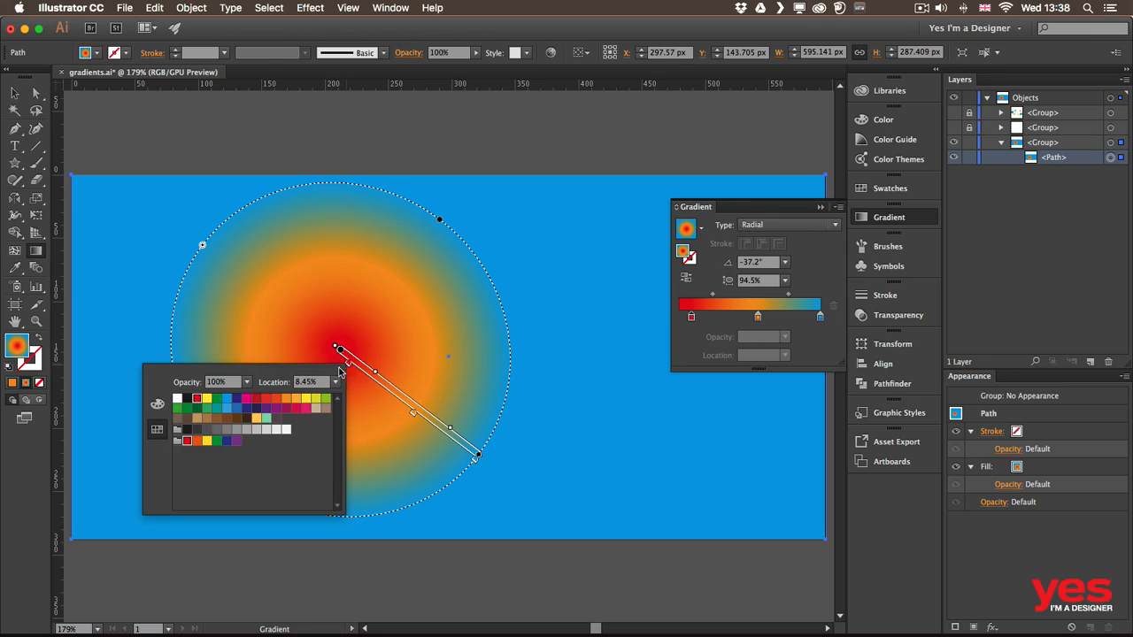
click(324, 399)
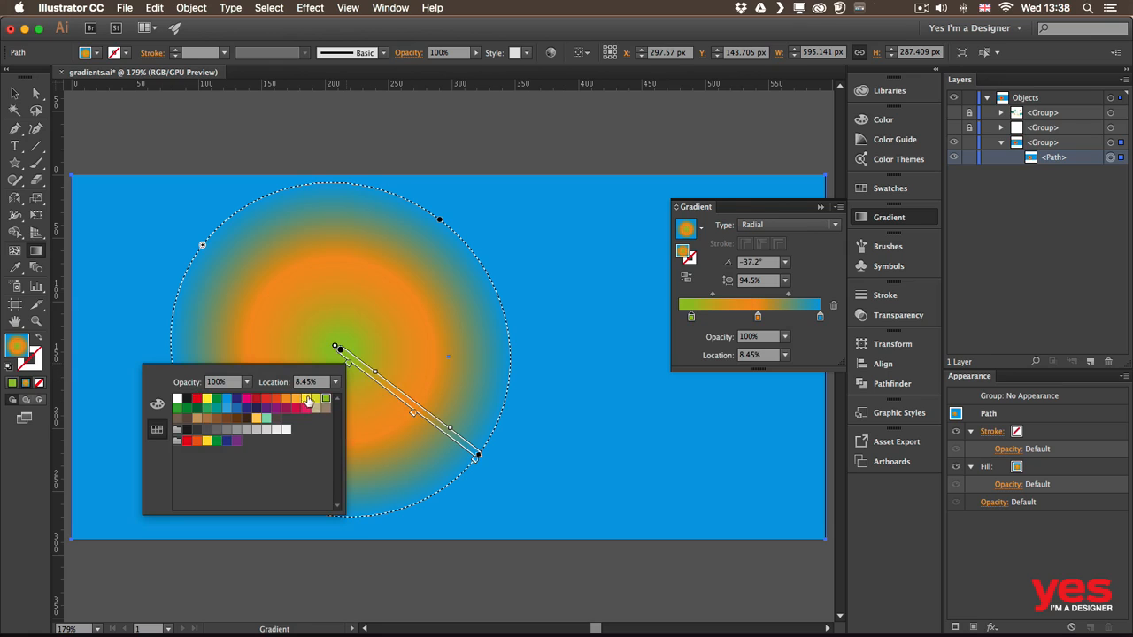
click(316, 399)
Practise adding and removing stops between yellow and orange: a red one at 29.5% and another at about 33%.
click(351, 368)
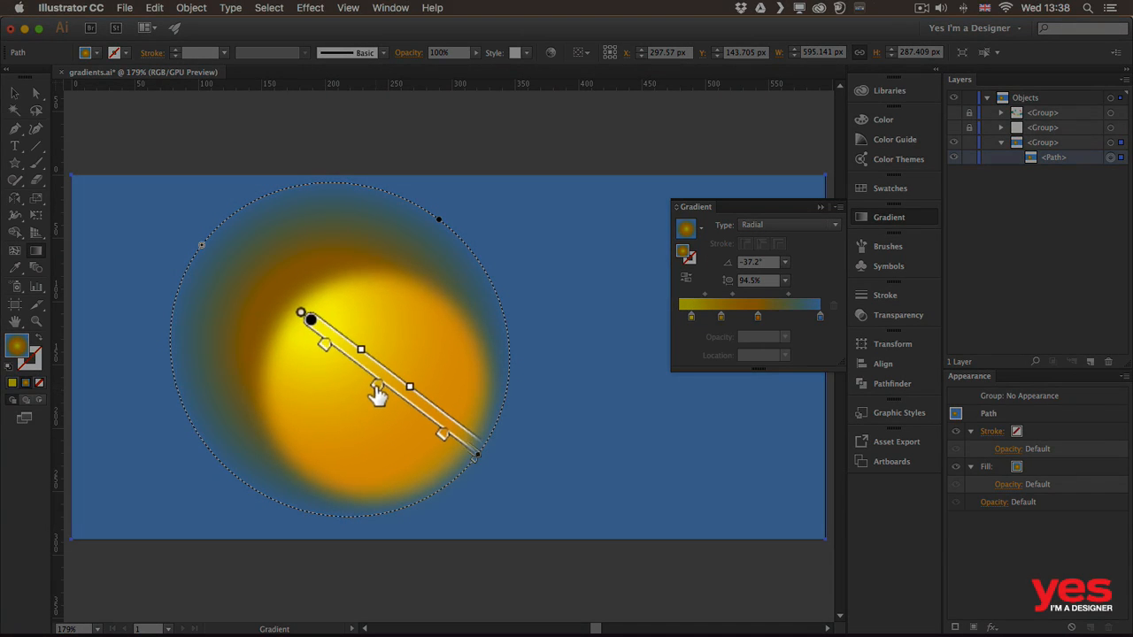
double_click(376, 389)
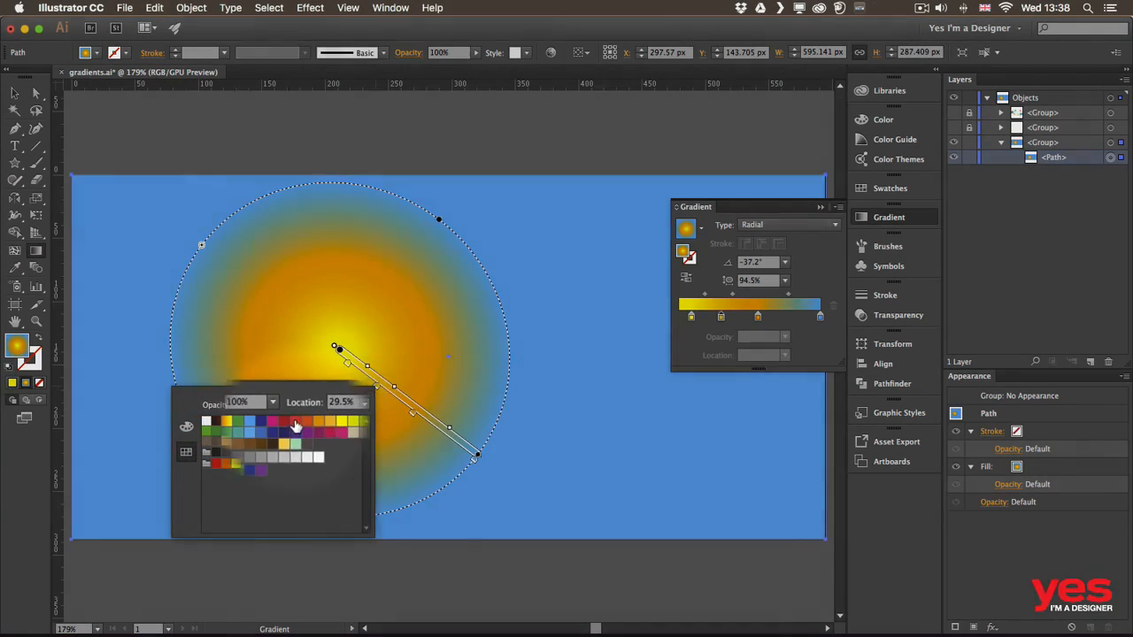
click(296, 426)
click(378, 389)
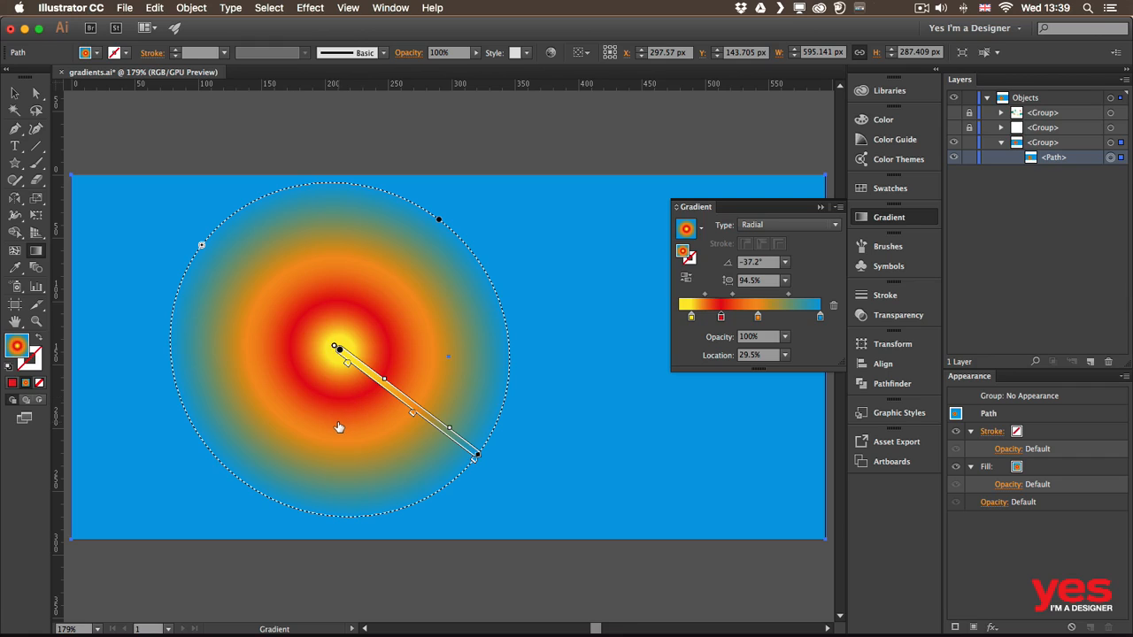
key(Delete)
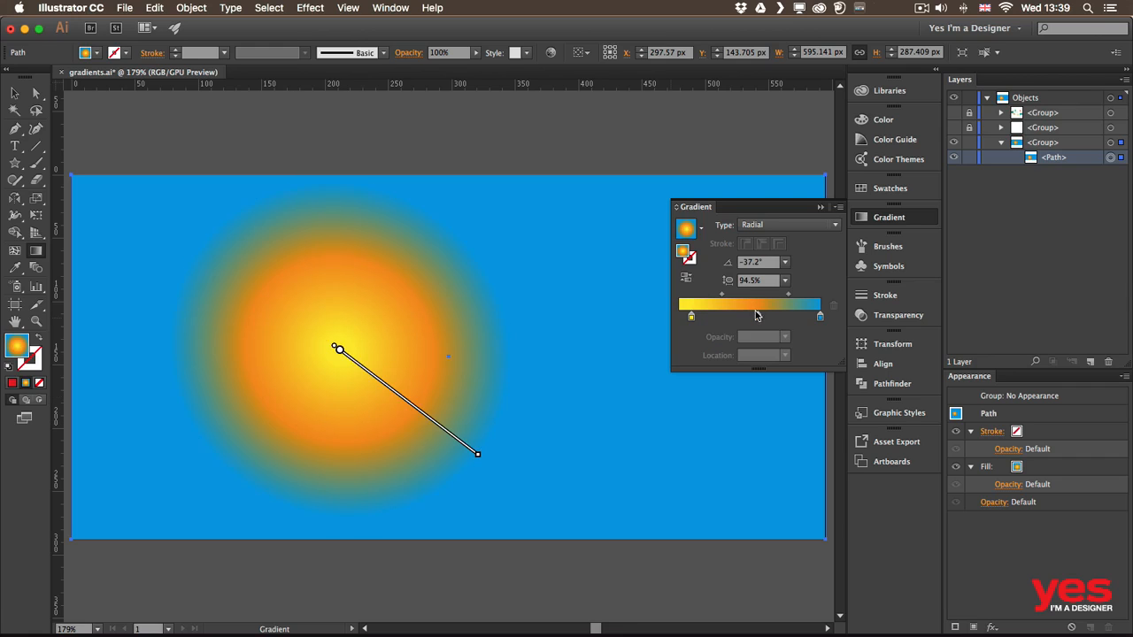
click(726, 317)
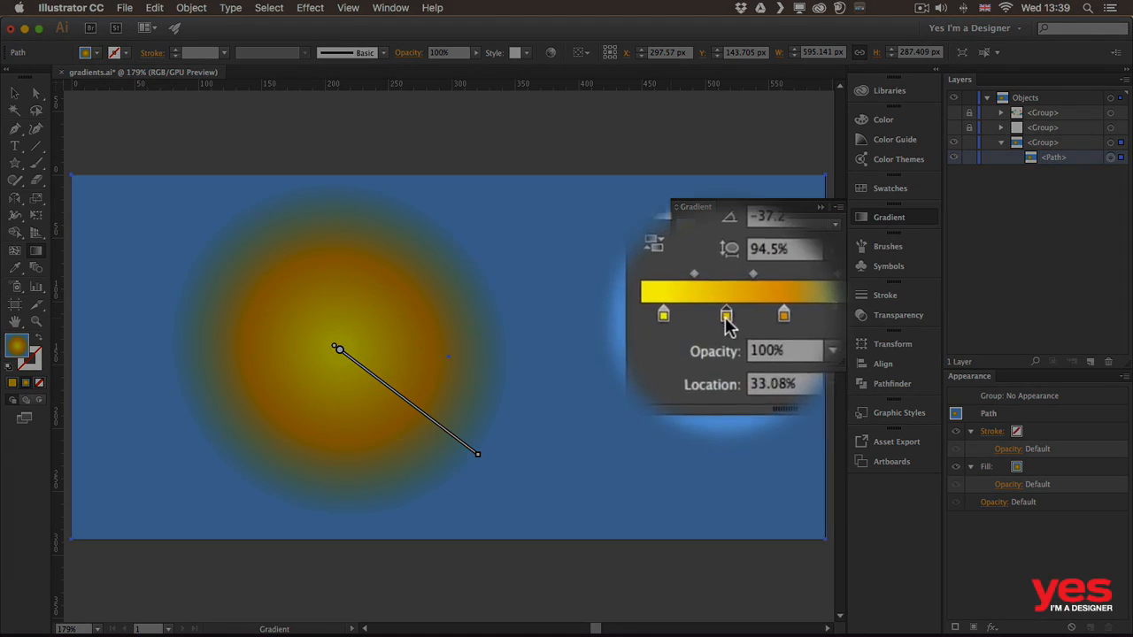
drag(725, 318, 719, 378)
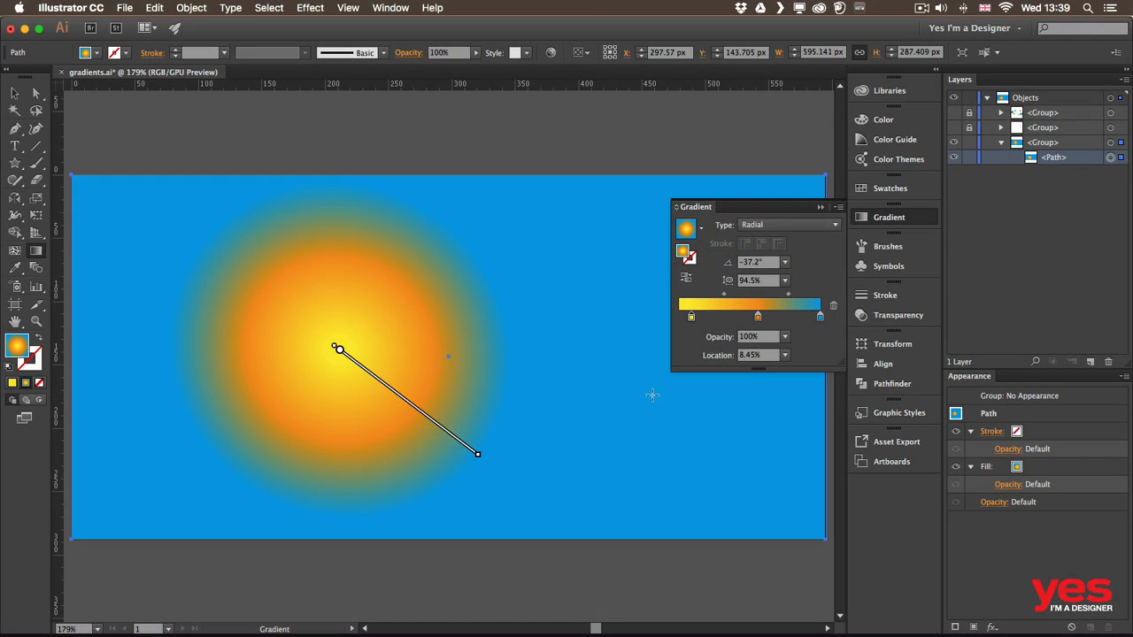
Change the background's yellow, orange and blue gradient back to the Linear type.
click(782, 226)
click(765, 240)
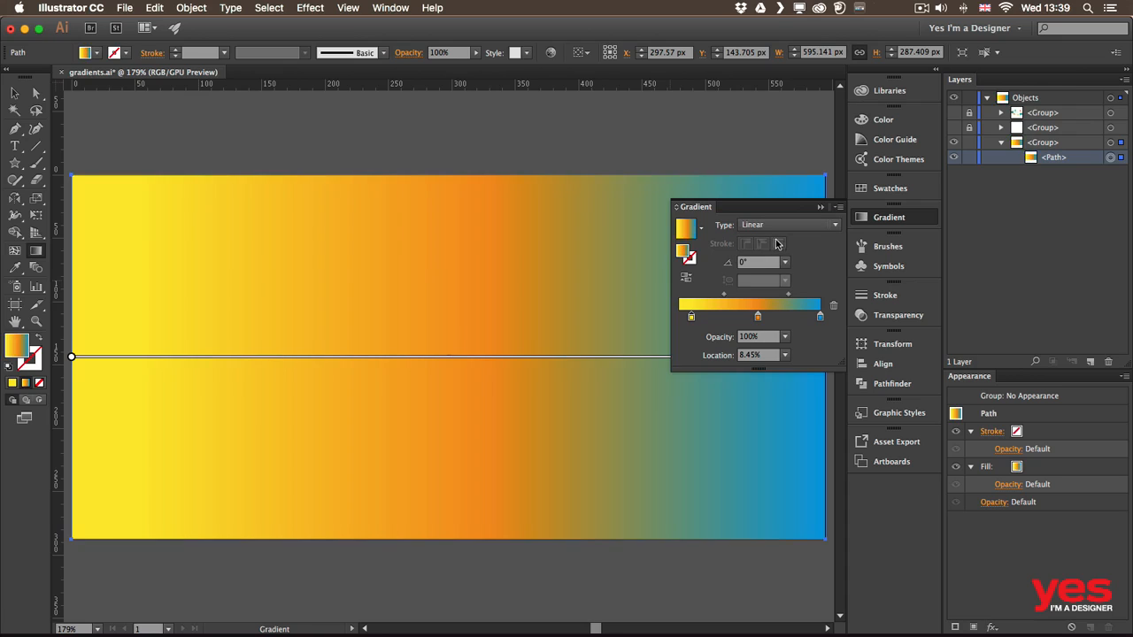
Redraw the background's linear gradient in several directions, ending with a shallow upward diagonal of about 12.4°.
drag(257, 446, 529, 319)
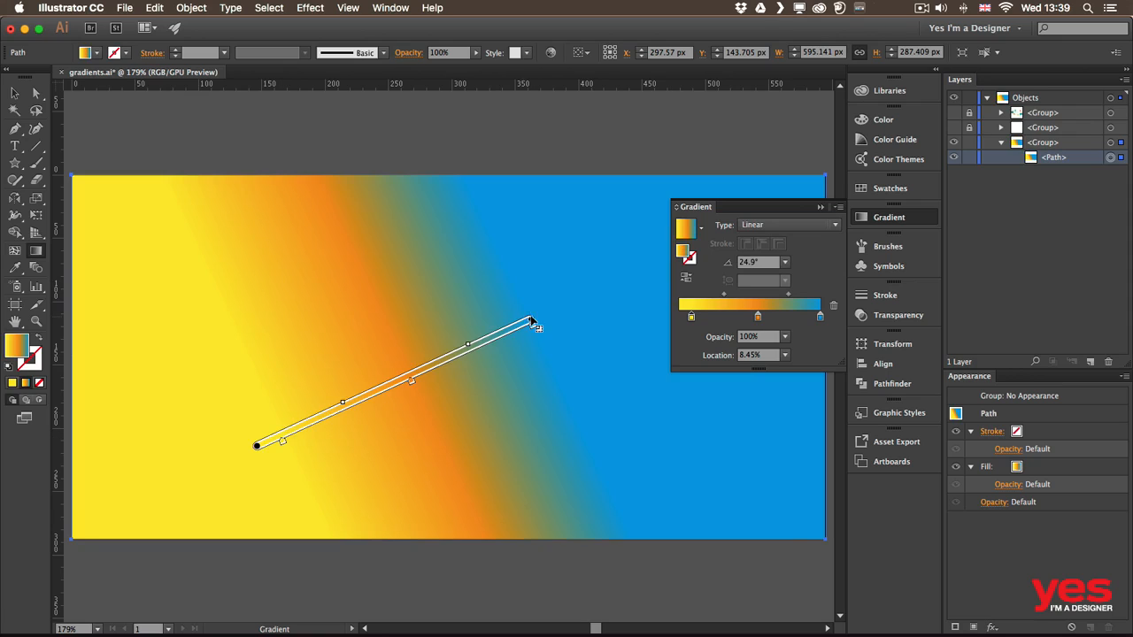
mouse_move(511, 328)
mouse_down()
mouse_move(443, 359)
mouse_move(536, 317)
mouse_move(559, 405)
mouse_move(354, 447)
mouse_up()
drag(359, 472, 680, 470)
drag(182, 415, 567, 331)
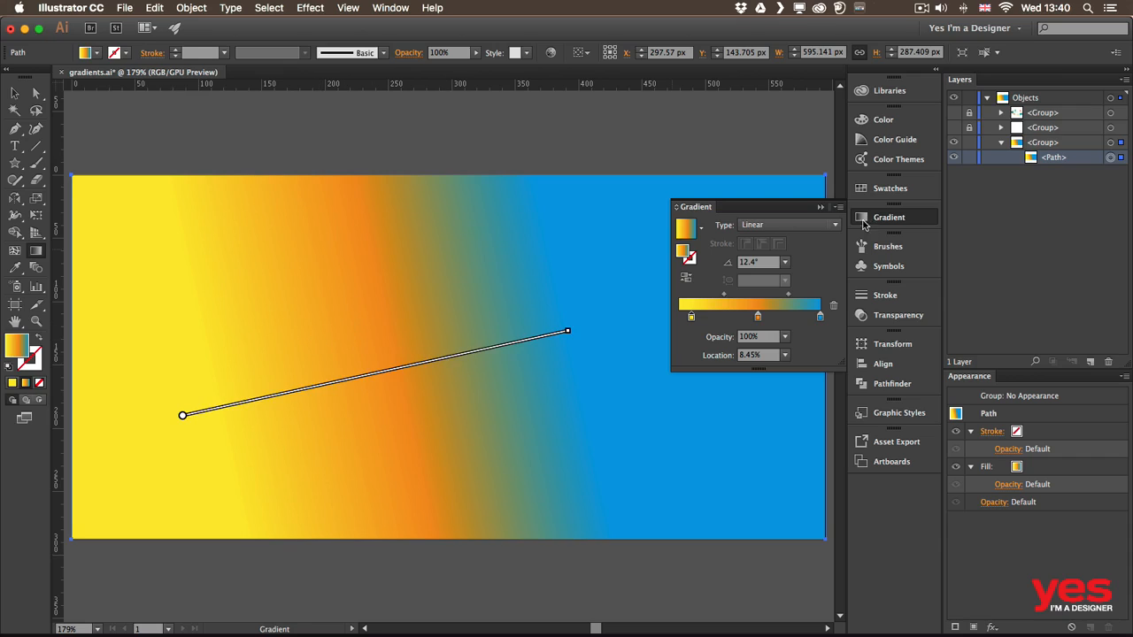
Save the background's yellow, orange and blue gradient as a swatch named New Gradient Swatch.
click(880, 191)
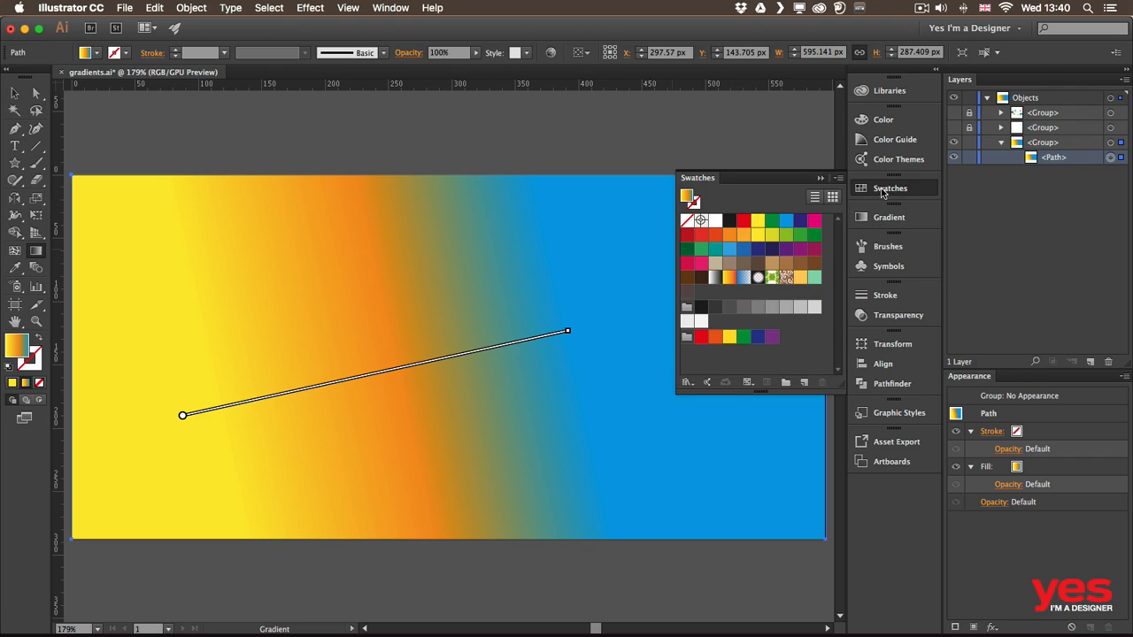
click(804, 382)
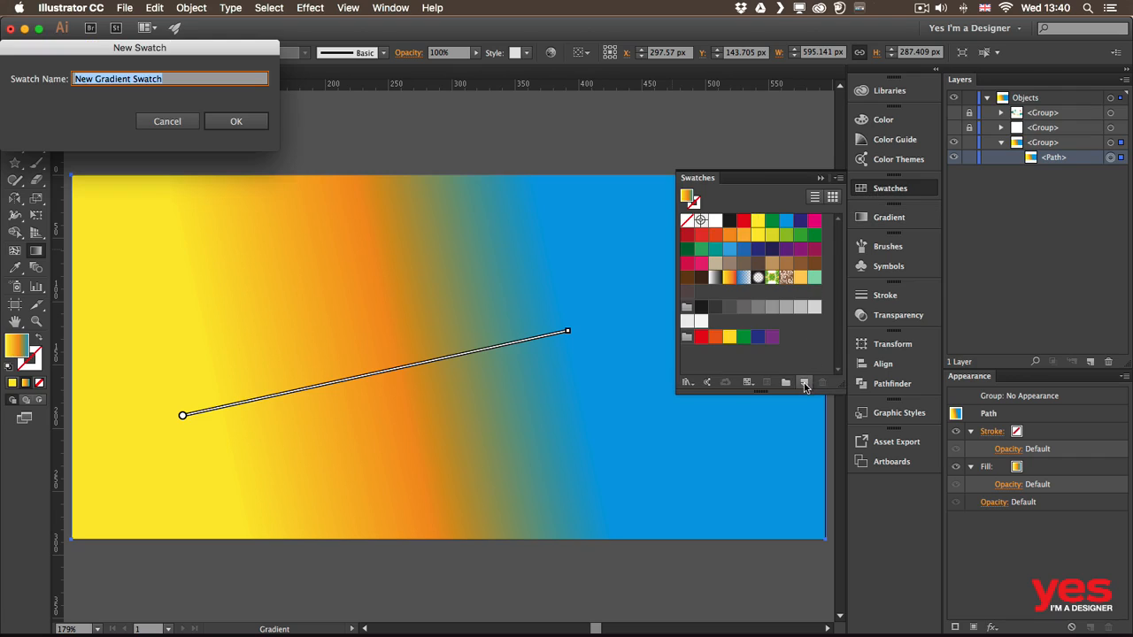
click(257, 121)
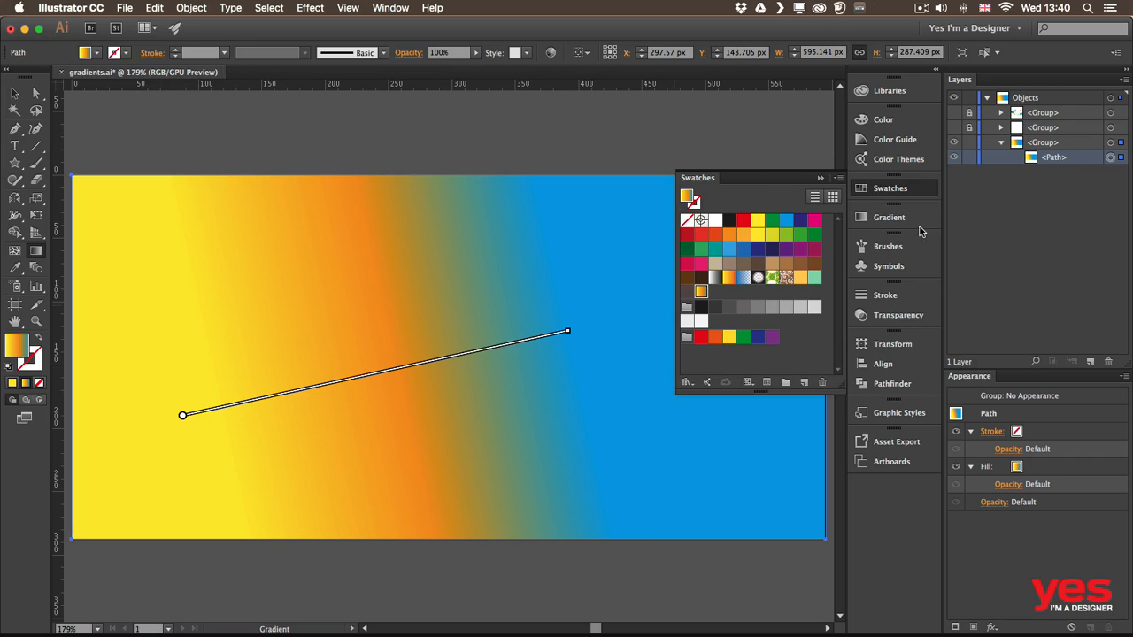
Show both hidden artwork groups, and test the saved gradient swatch by reapplying it to the background after a solid green fill.
click(953, 128)
click(953, 112)
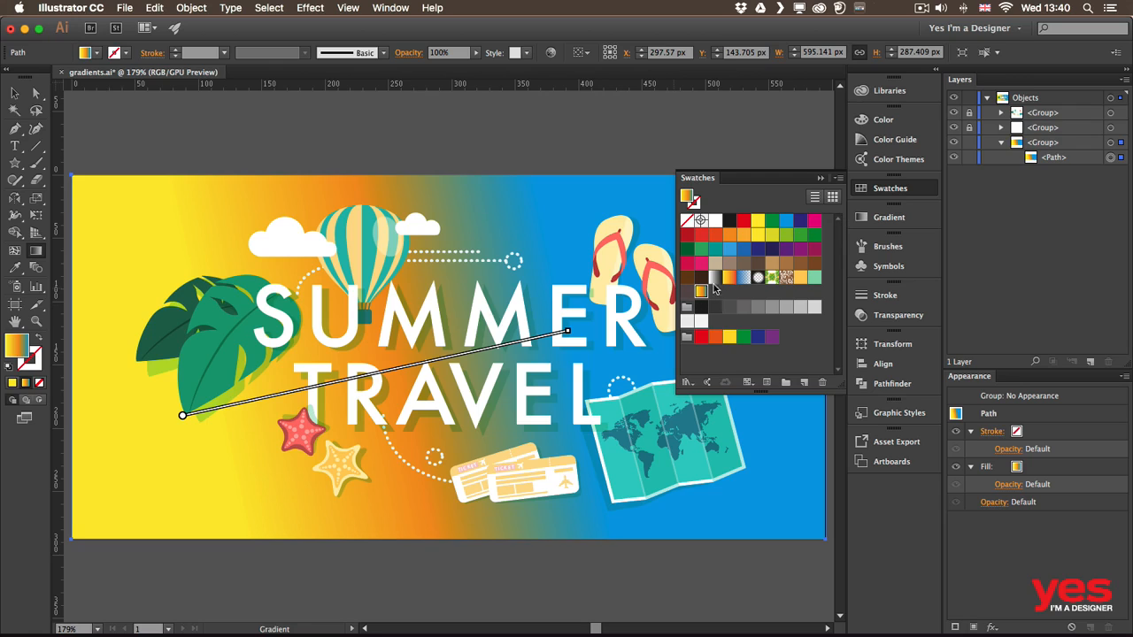
click(703, 255)
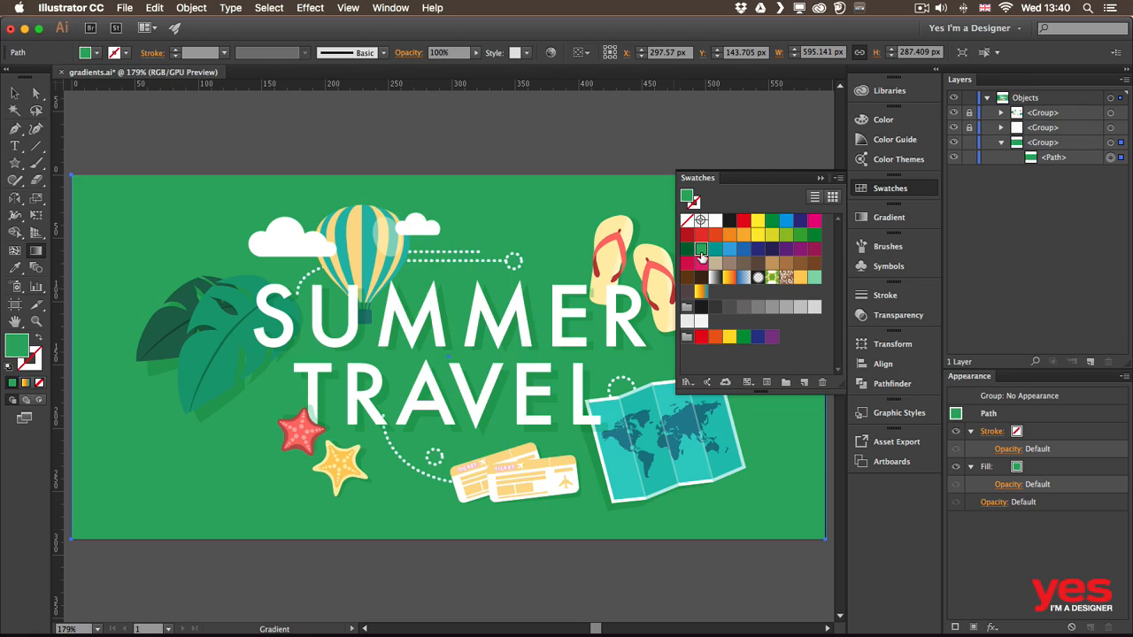
click(701, 292)
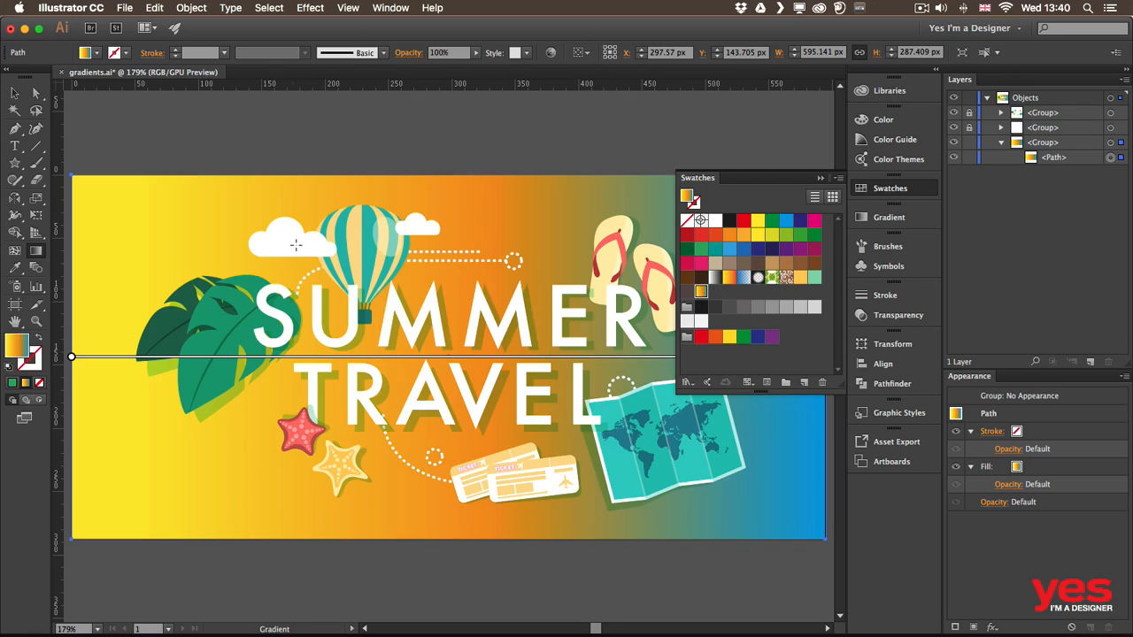
Redraw the background gradient nearly vertically across the artboard, ending with yellow at the base and an angle of about 84.2°.
drag(391, 212, 494, 474)
drag(444, 164, 451, 577)
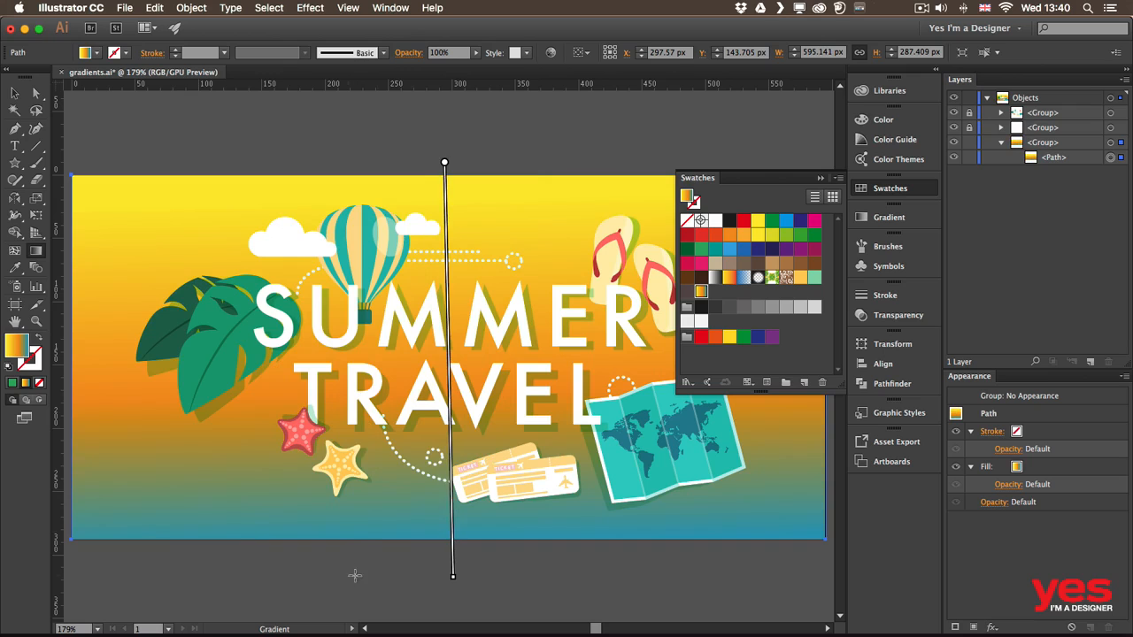
drag(355, 568, 424, 106)
key(space)
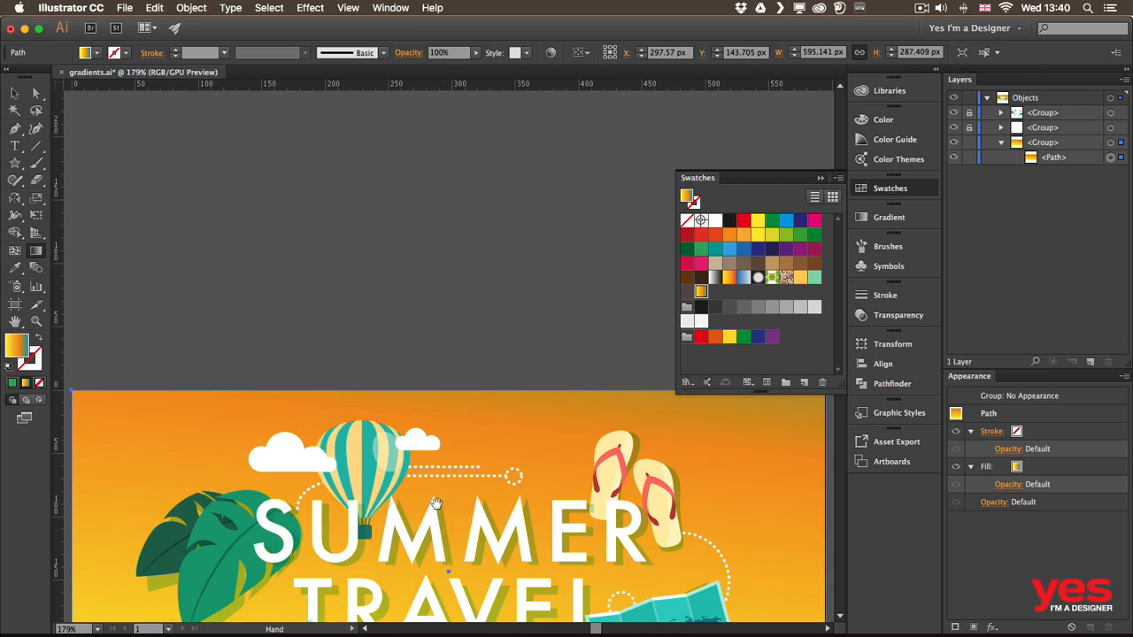
drag(436, 502, 430, 255)
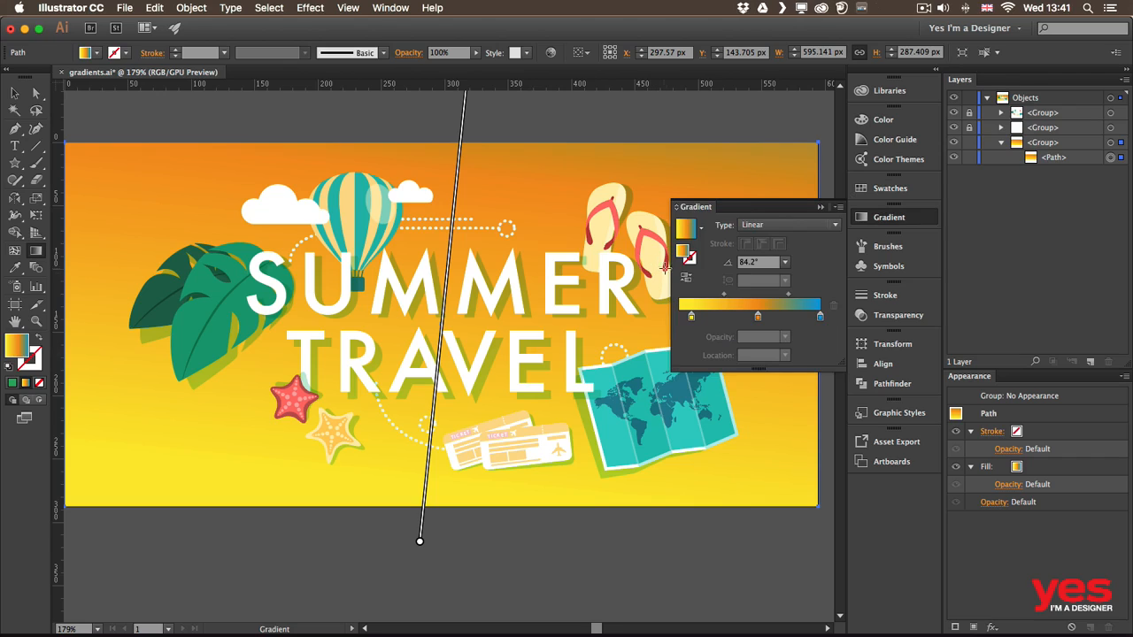
Draw a circle about 118 px in diameter over the green leaves in the artwork's upper-left area.
key(v)
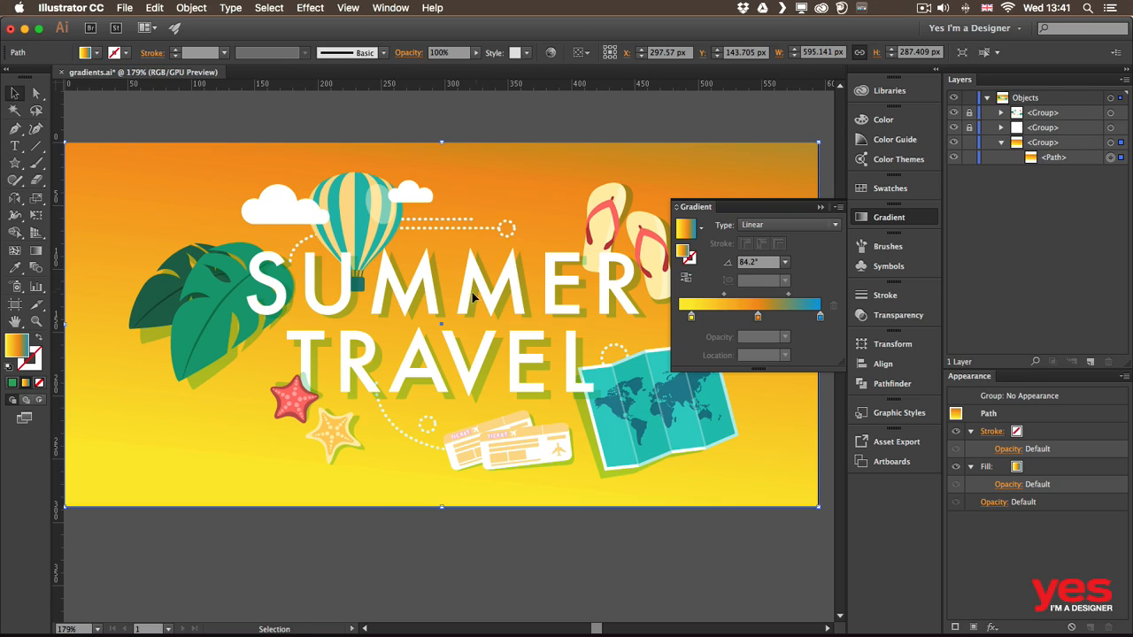
key(l)
drag(96, 182, 221, 332)
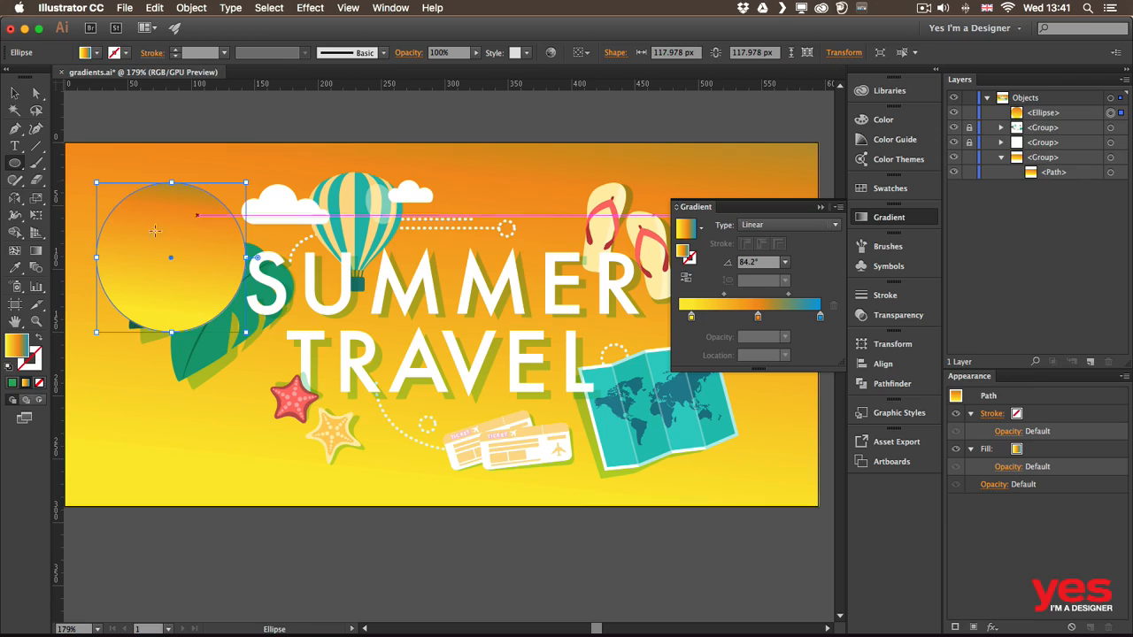
Swap the circle's gradient fill to its stroke and set the stroke weight to 20 pt.
key(v)
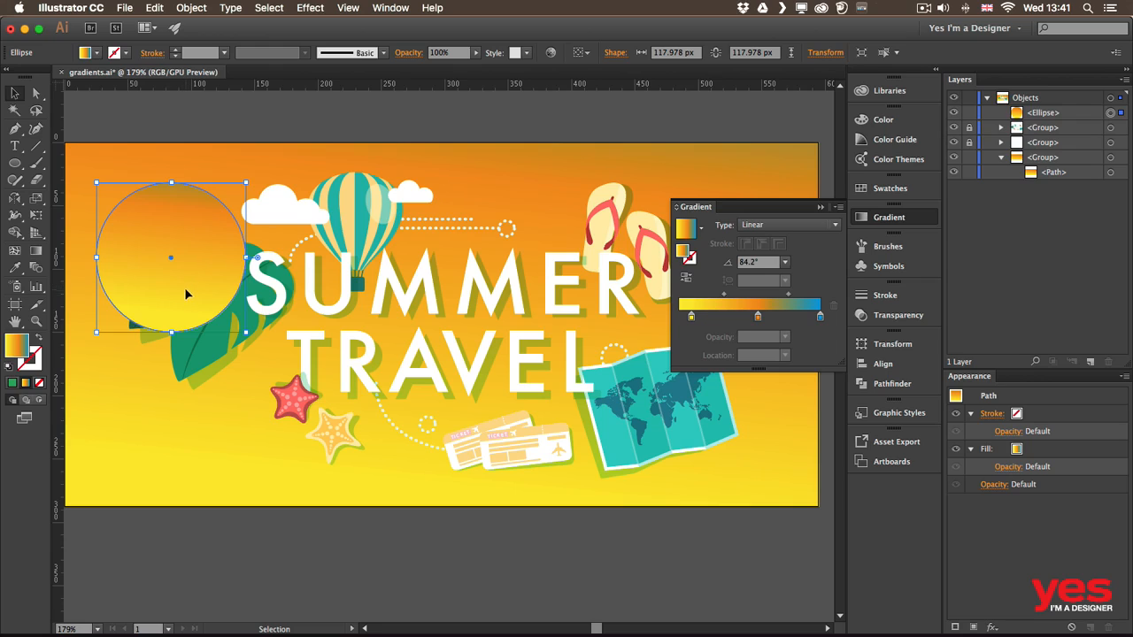
key(shift+x)
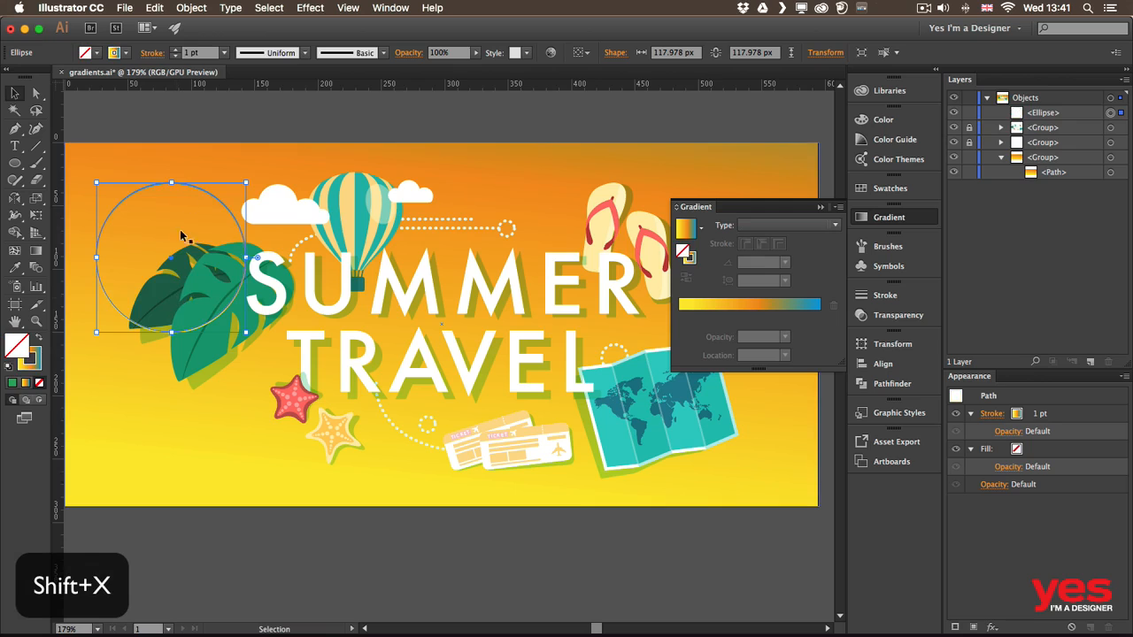
shift+click(174, 50)
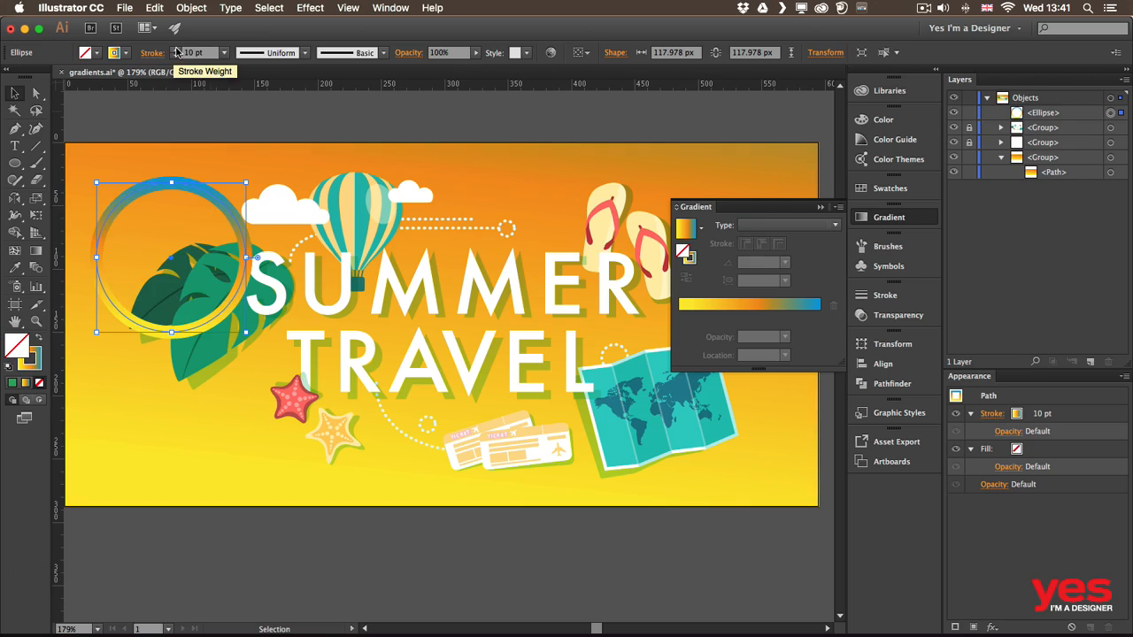
shift+click(174, 49)
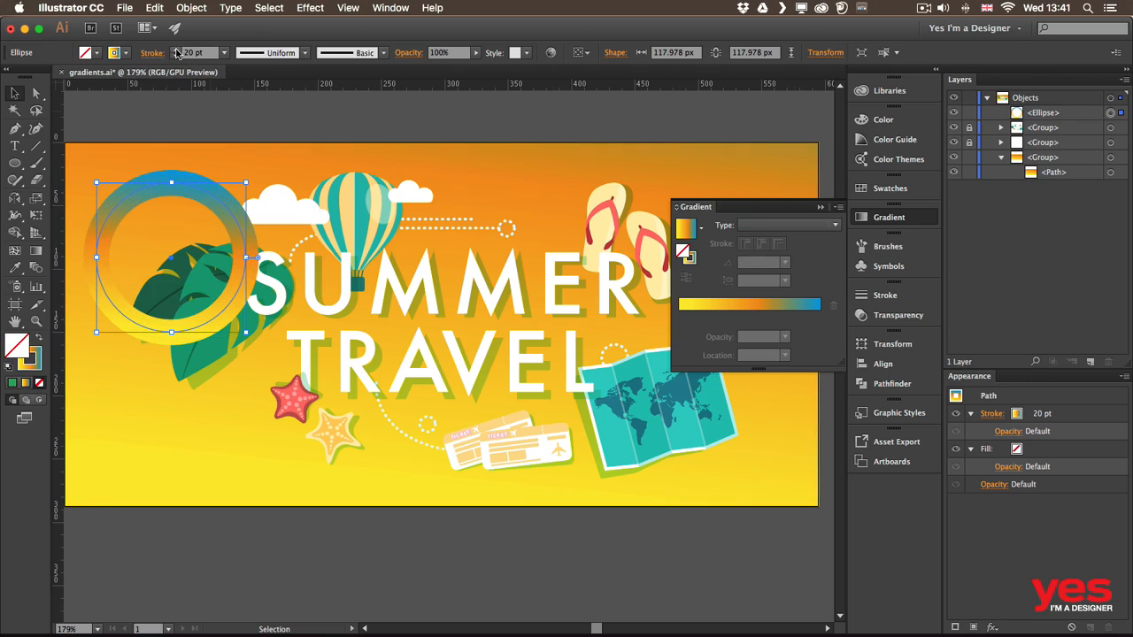
Move the gradient-stroked ring off the artboard onto the empty canvas to its left.
mouse_move(220, 220)
mouse_down()
mouse_move(231, 231)
mouse_move(214, 218)
mouse_up()
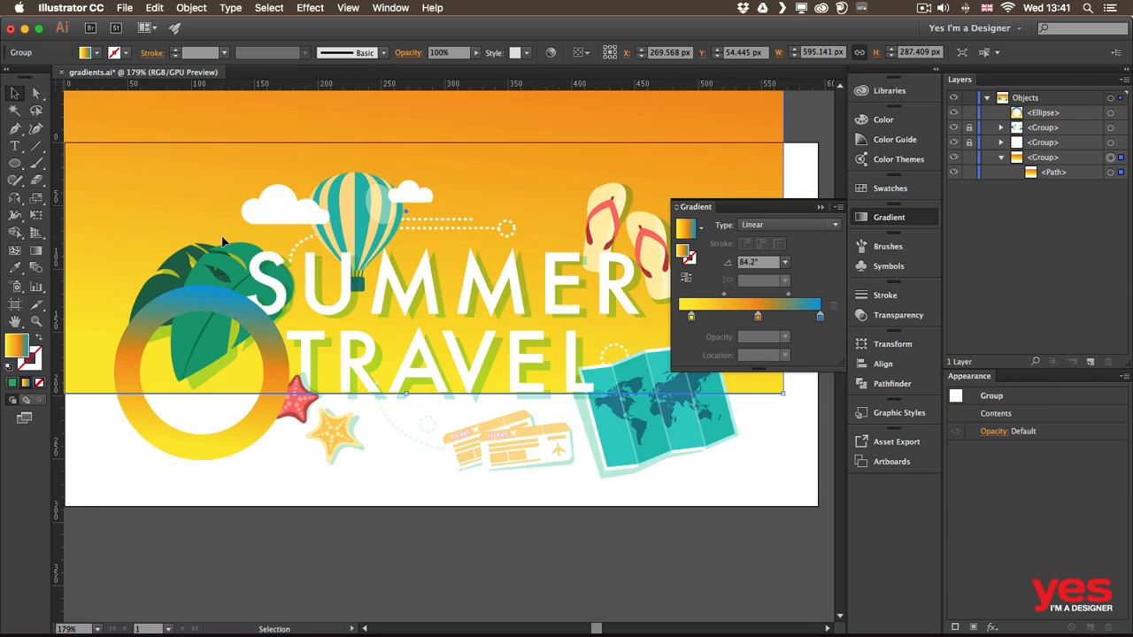
drag(226, 310, 557, 227)
key(space)
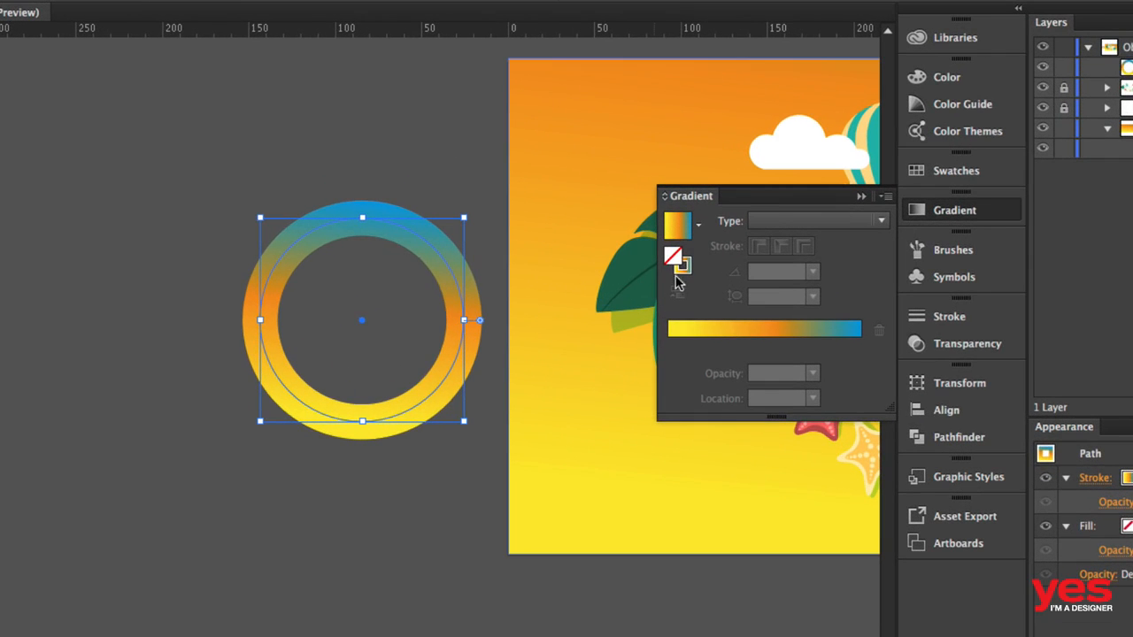
Target the ring's stroke gradient and try it along and across the stroke, returning to within the stroke.
click(685, 266)
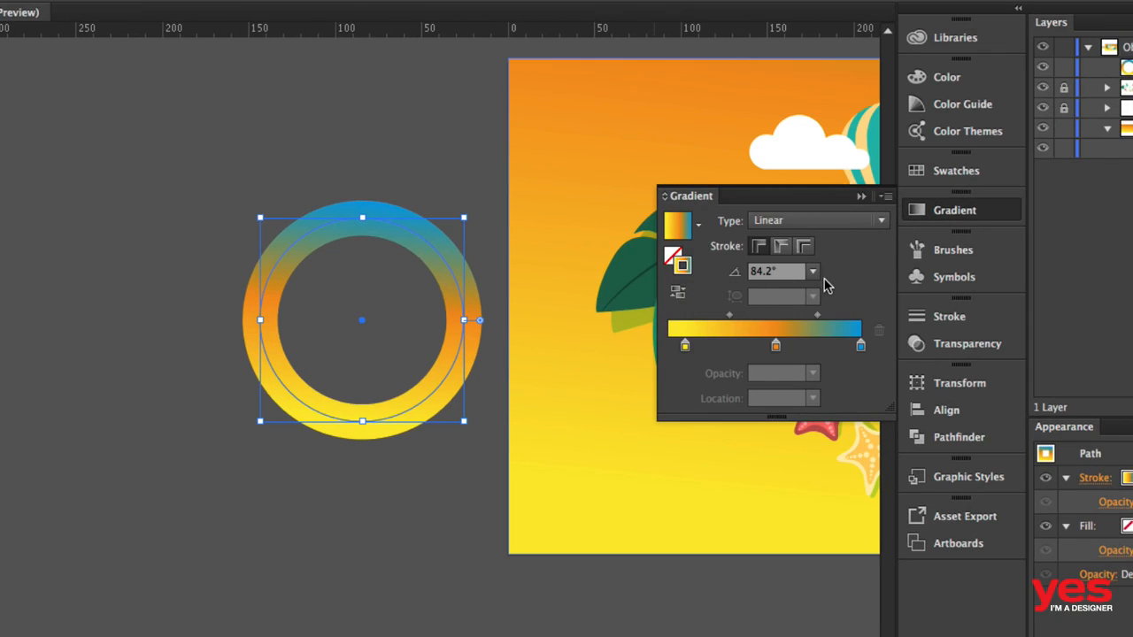
click(781, 246)
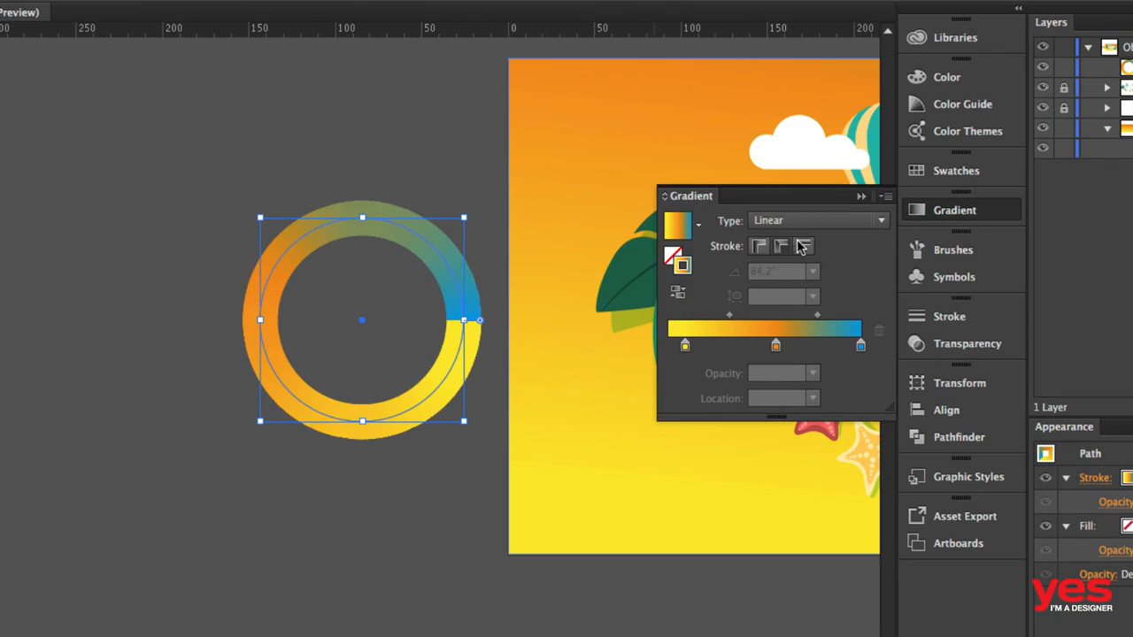
click(804, 247)
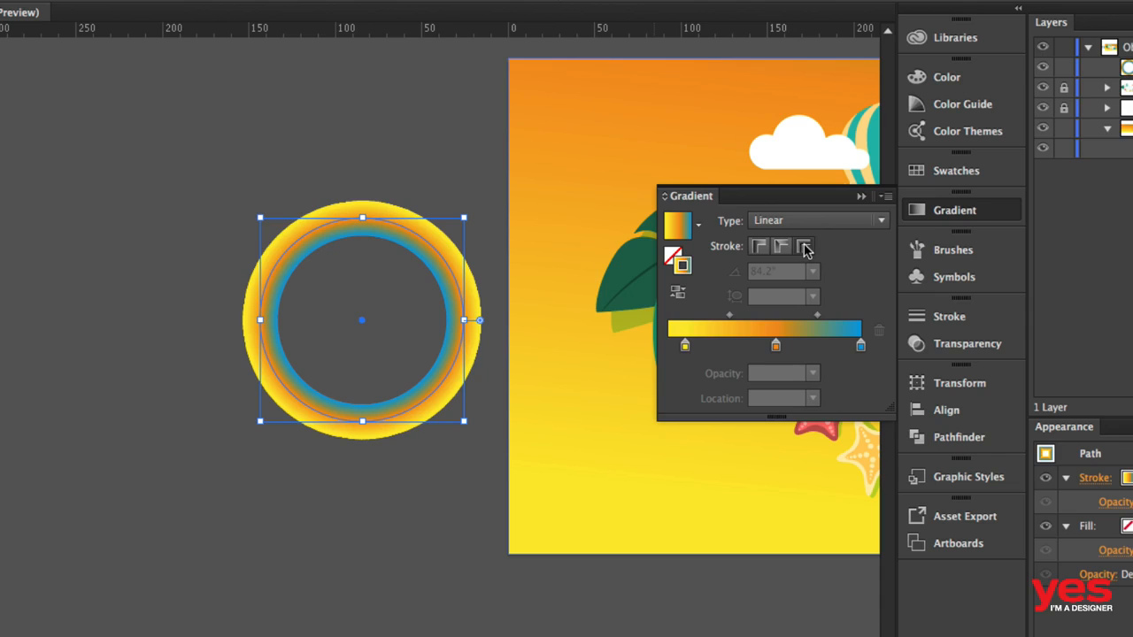
click(759, 247)
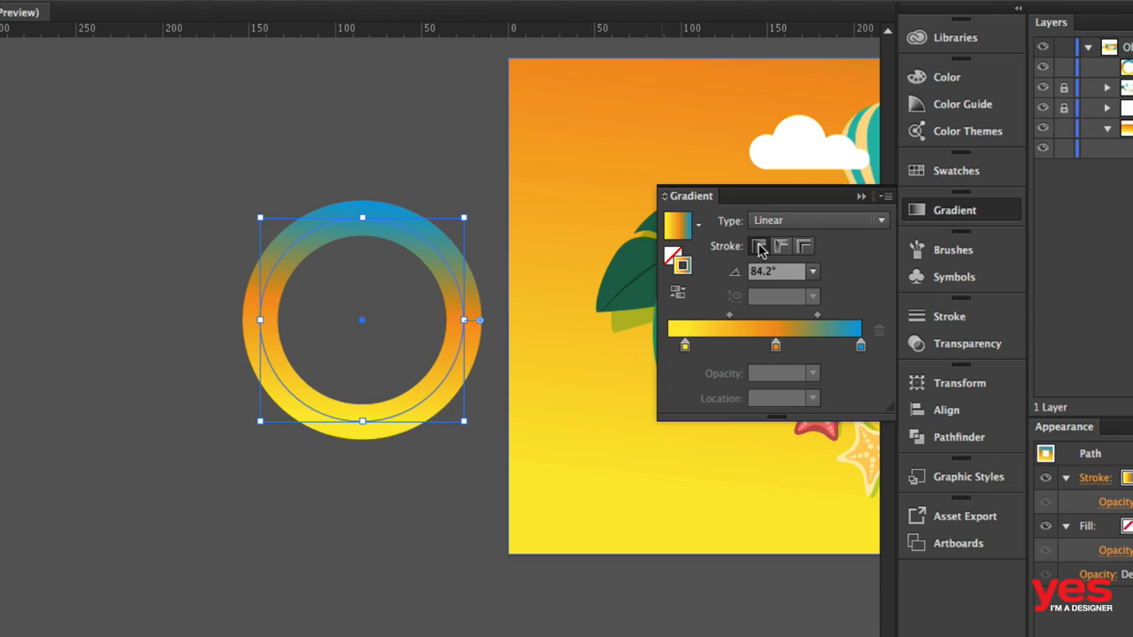
Set the ring's stroke gradient angle to 90°, trying 135° first.
key(g)
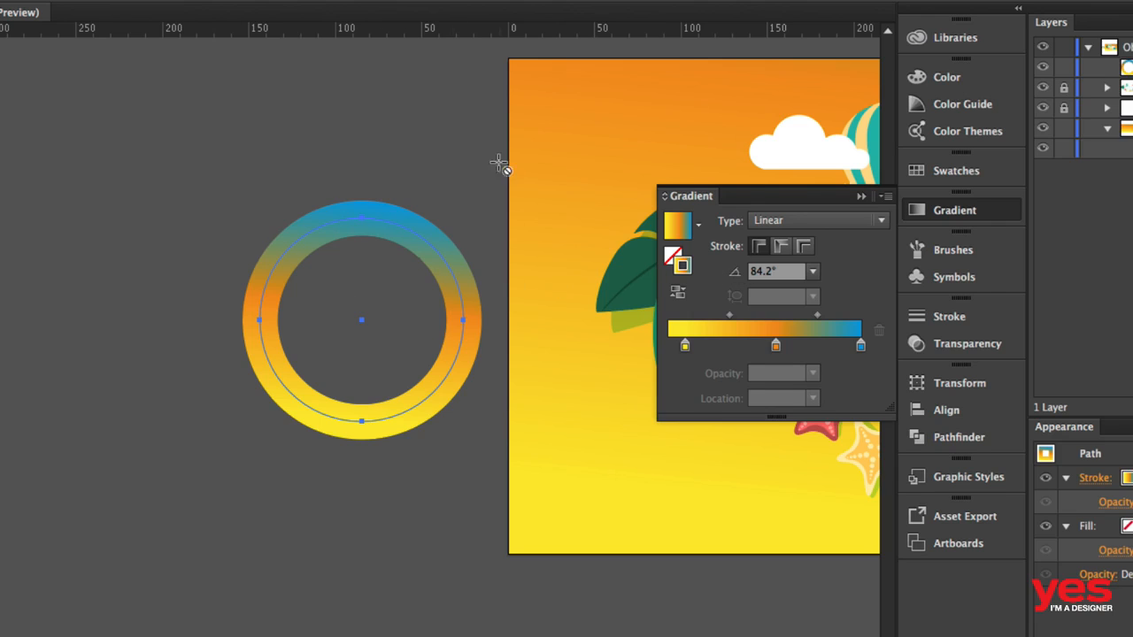
click(812, 271)
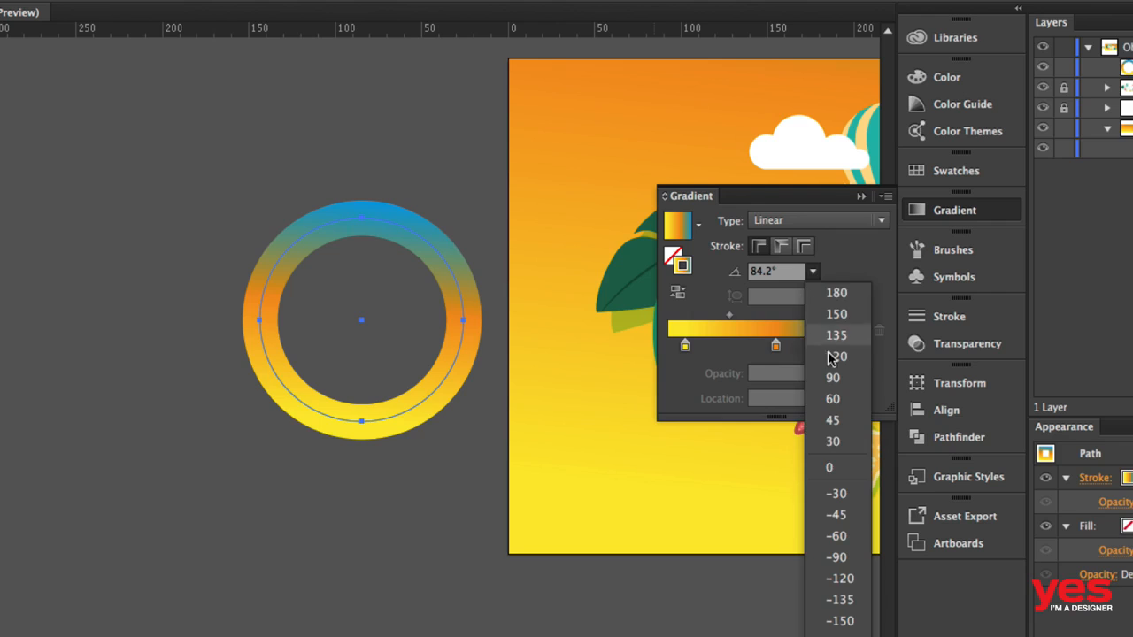
click(836, 336)
click(812, 272)
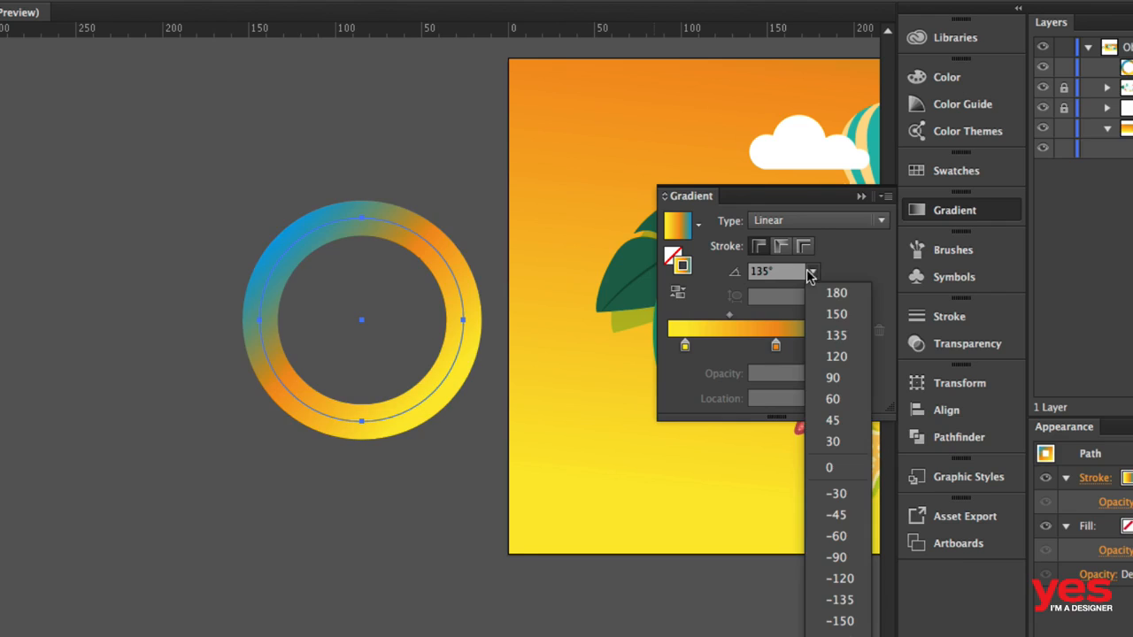
click(835, 377)
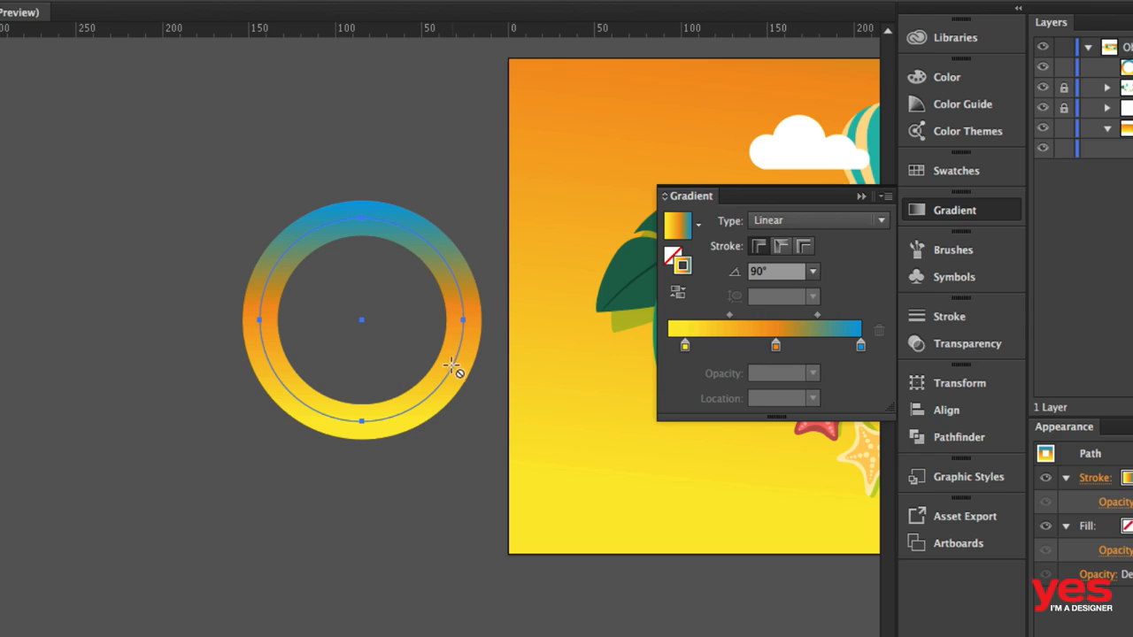
Compare the along, across and within options for the ring's stroke gradient, finishing with the gradient along the stroke.
click(781, 250)
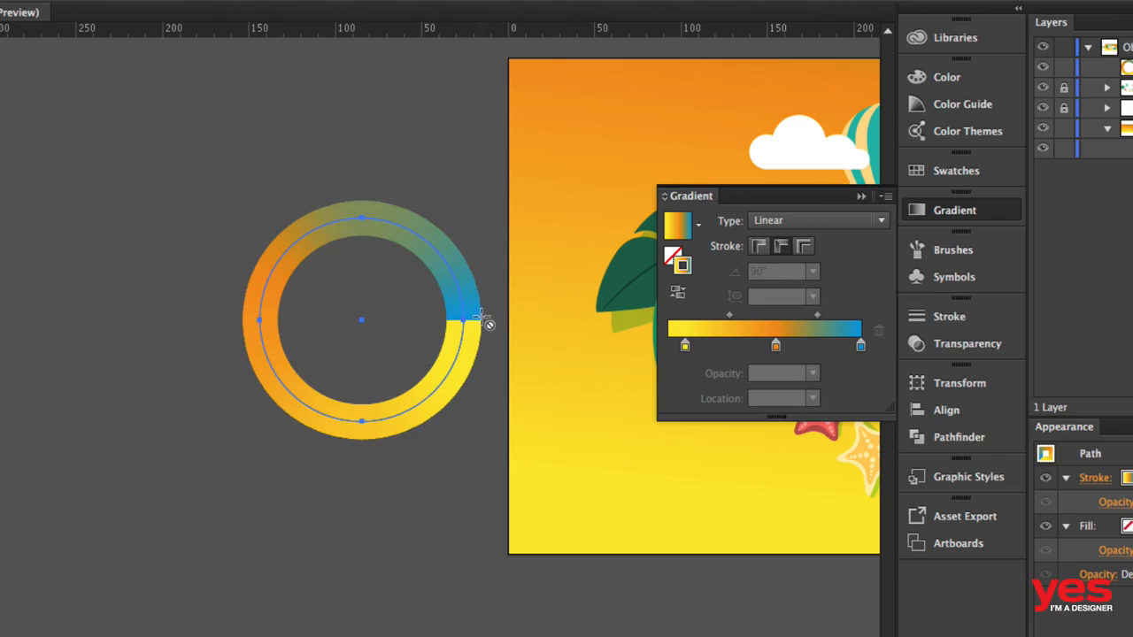
click(802, 249)
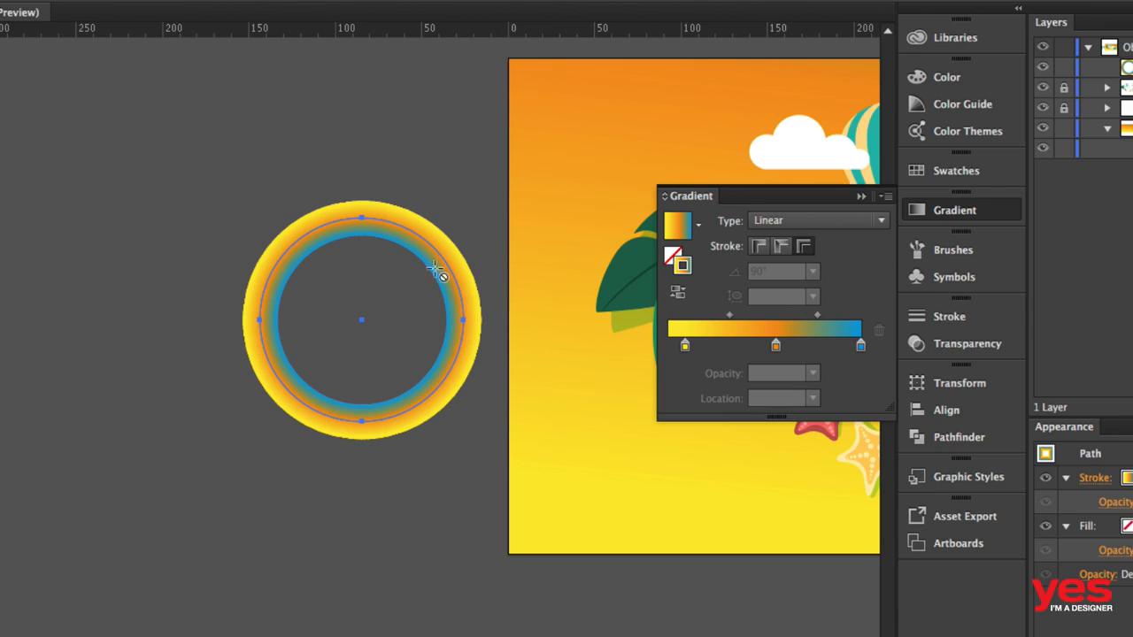
click(758, 247)
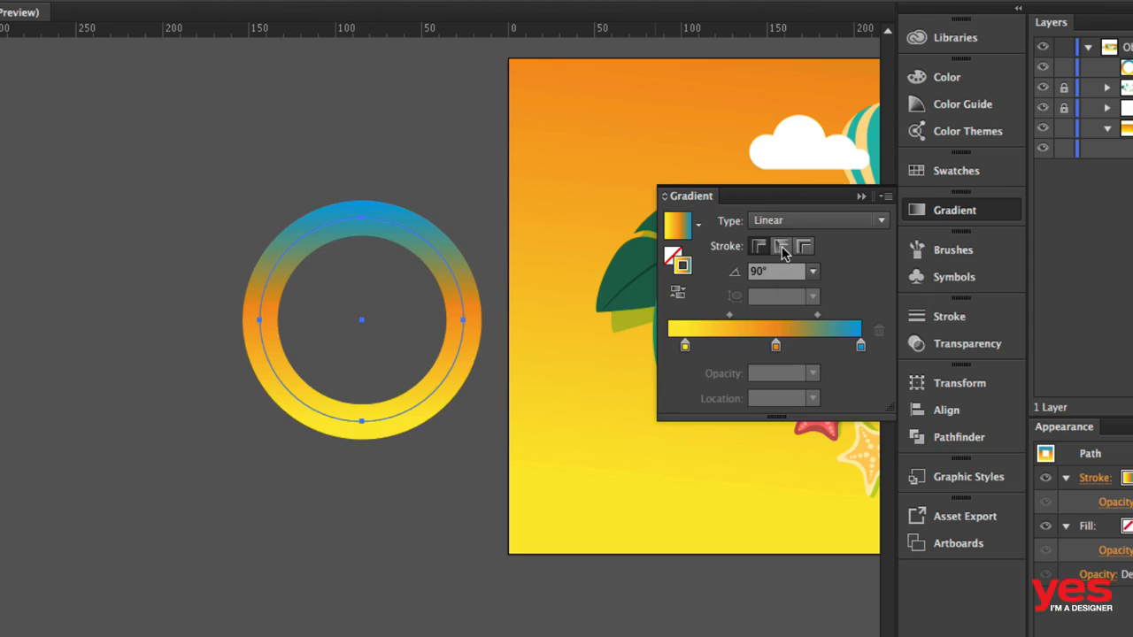
click(781, 247)
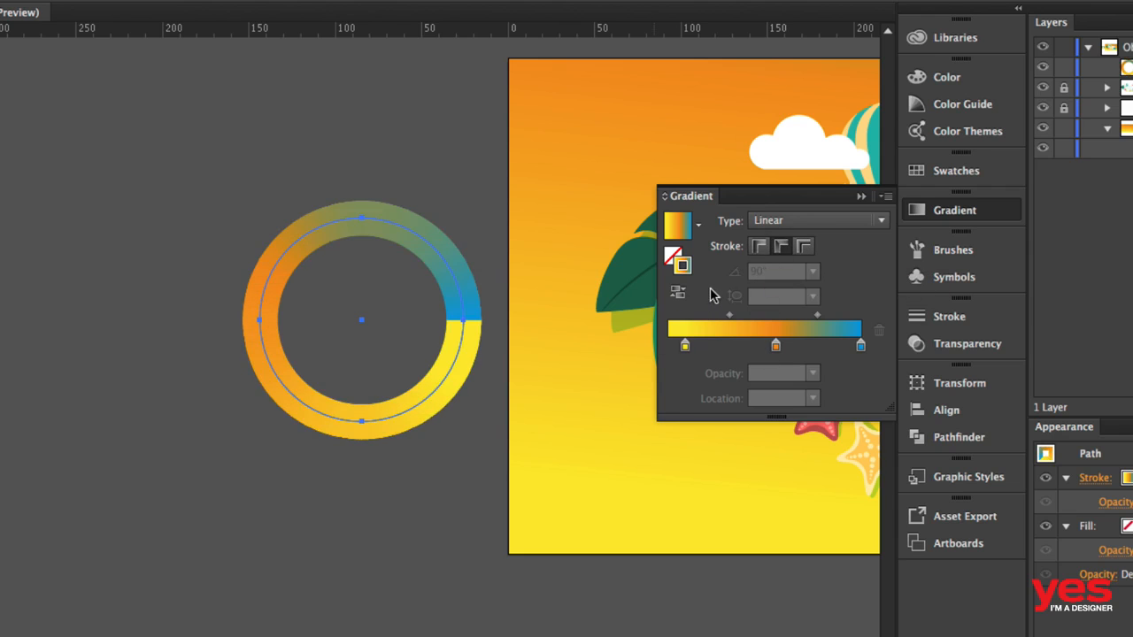
Duplicate the ring twice and arrange the three rings side by side in a row beside the artboard.
key(v)
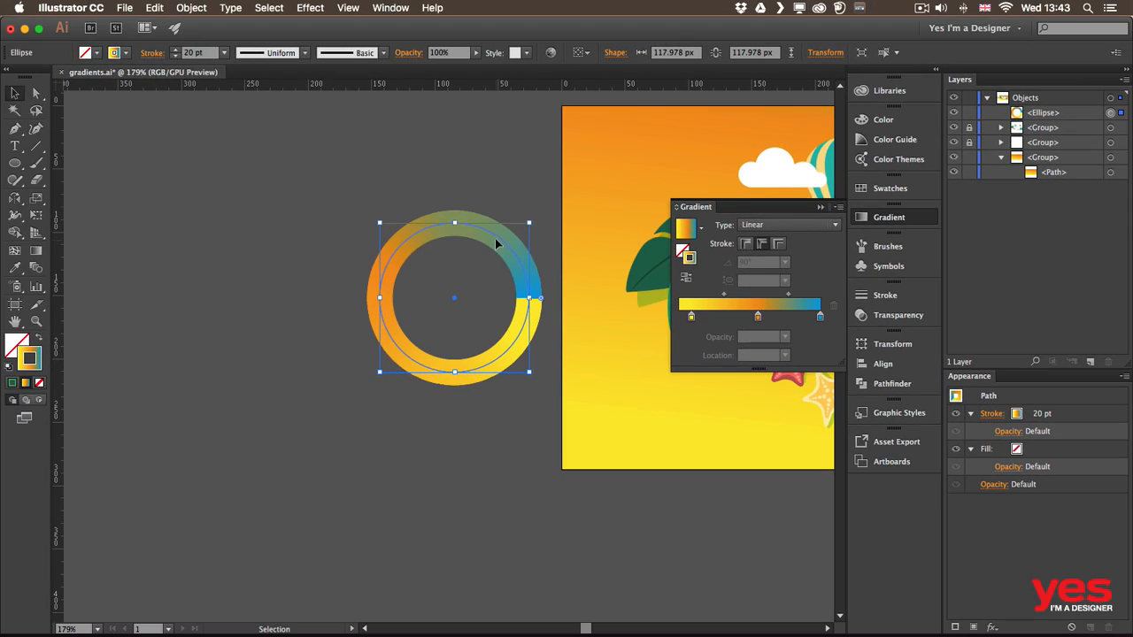
drag(415, 240, 160, 226)
drag(306, 229, 531, 253)
drag(460, 234, 482, 234)
drag(308, 239, 326, 240)
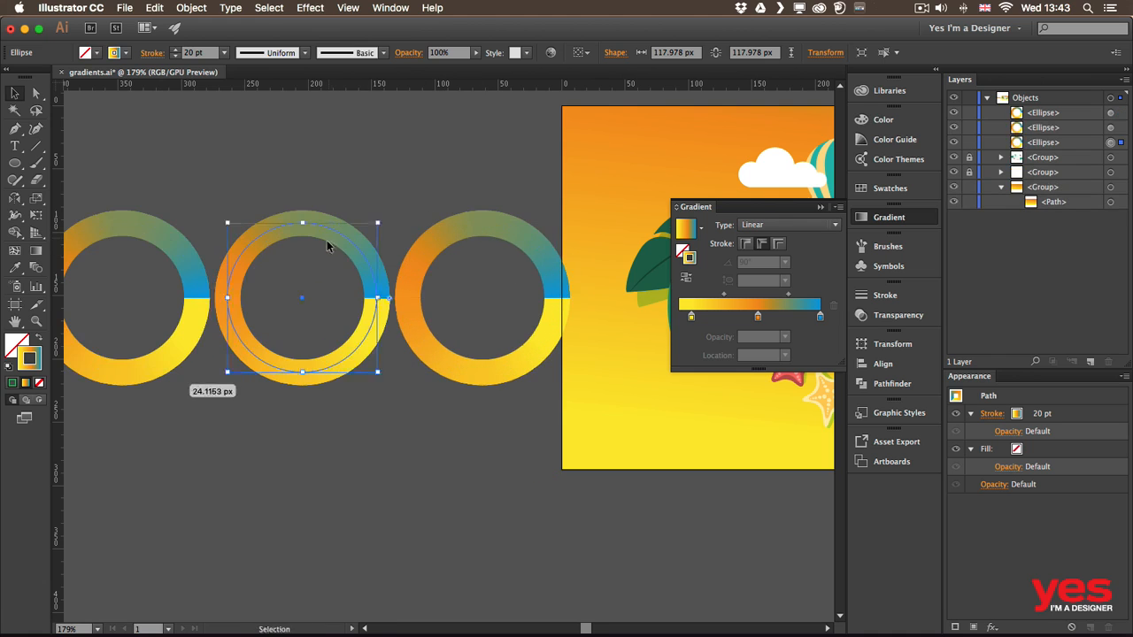
Apply the stroke gradient within the stroke on the left ring, keep it along the middle ring, and set it across the right ring.
drag(339, 171, 418, 184)
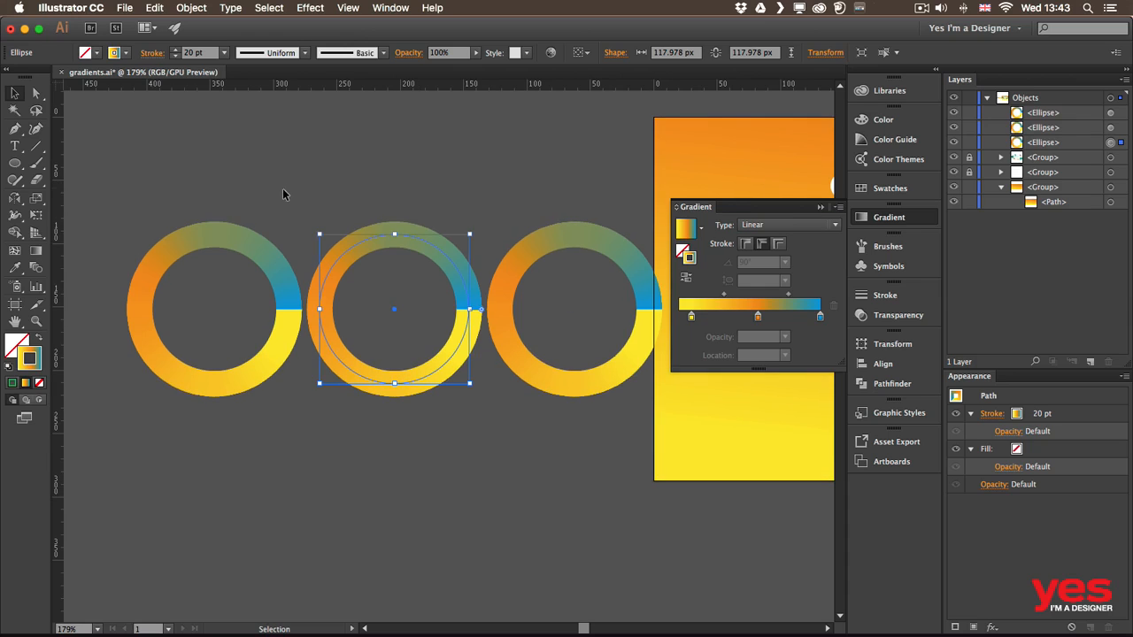
click(259, 251)
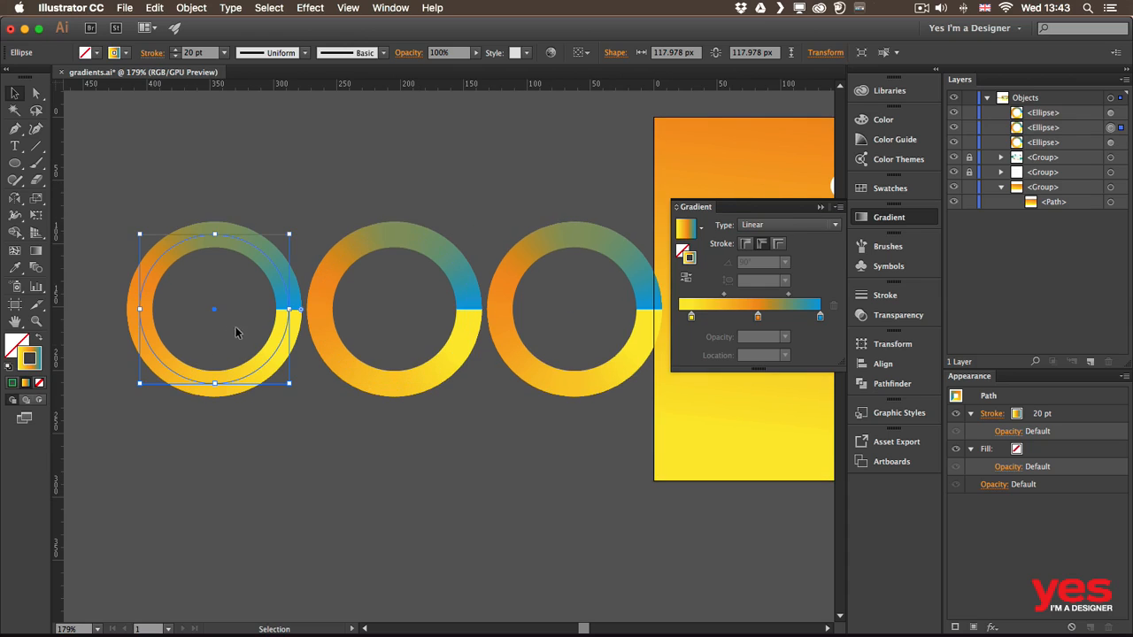
click(745, 245)
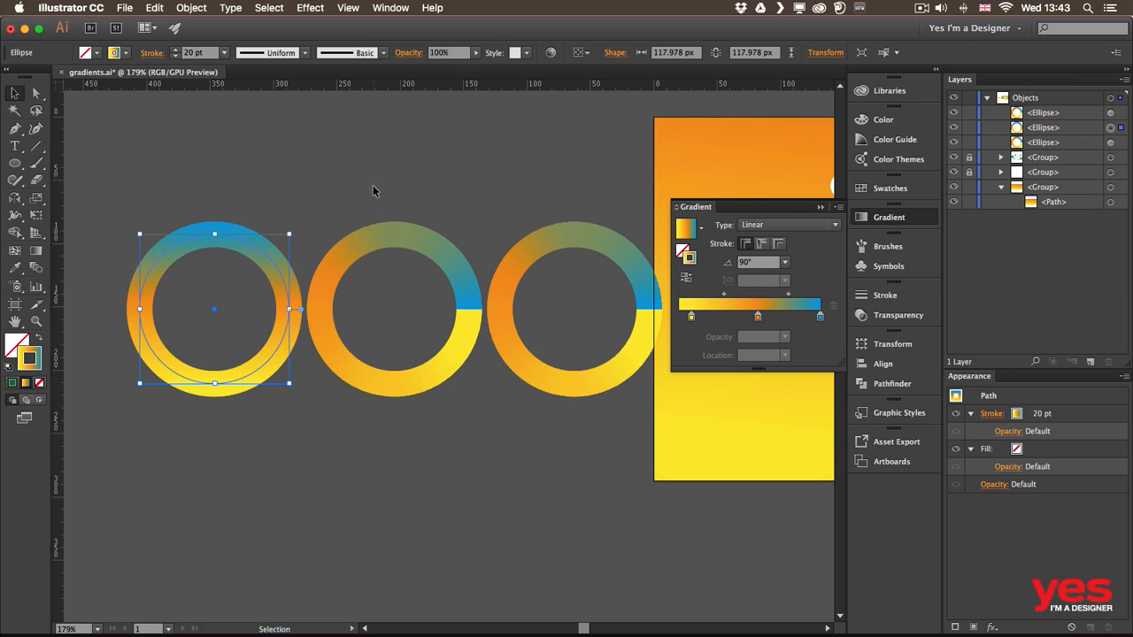
click(417, 387)
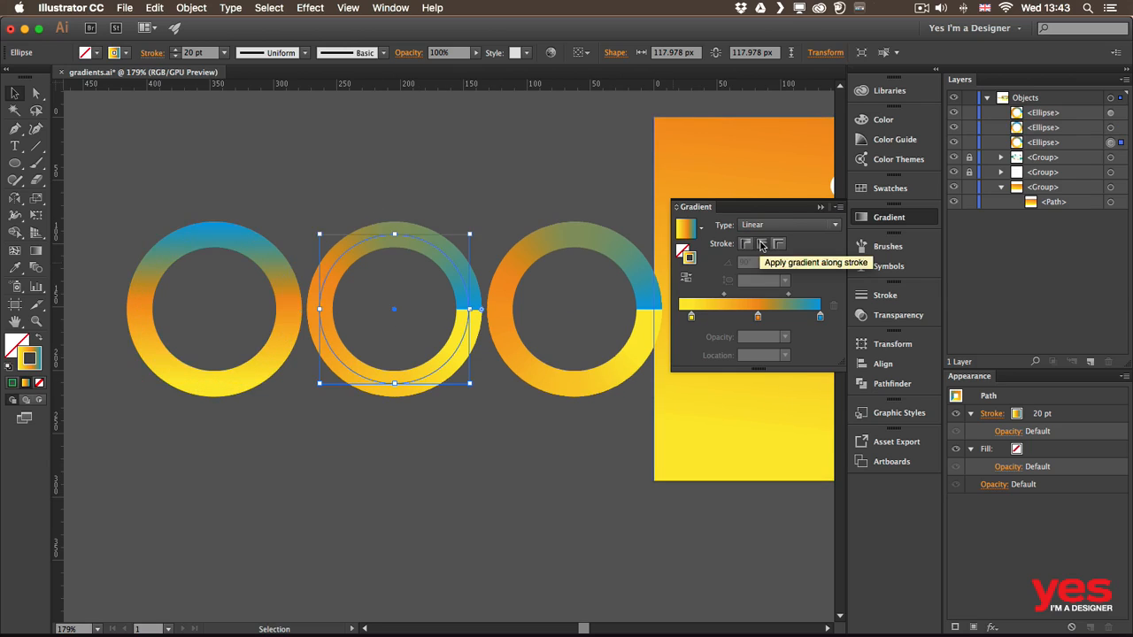
click(579, 371)
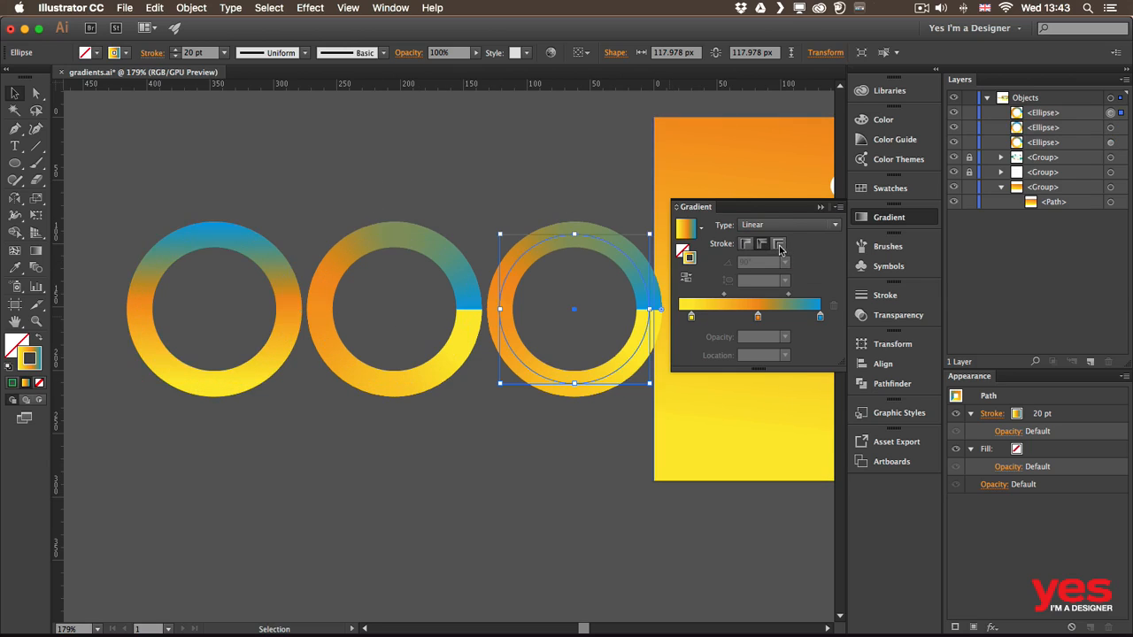
click(778, 245)
click(266, 182)
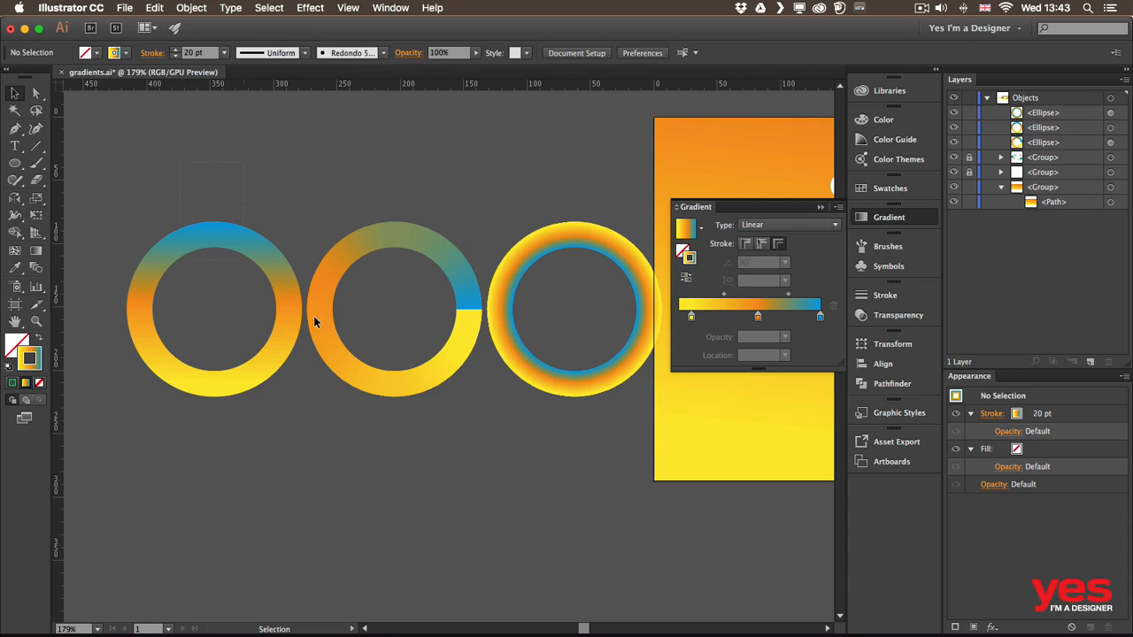
Increase the stroke weight of all three rings to 40 pt.
key(super+a)
shift+click(176, 50)
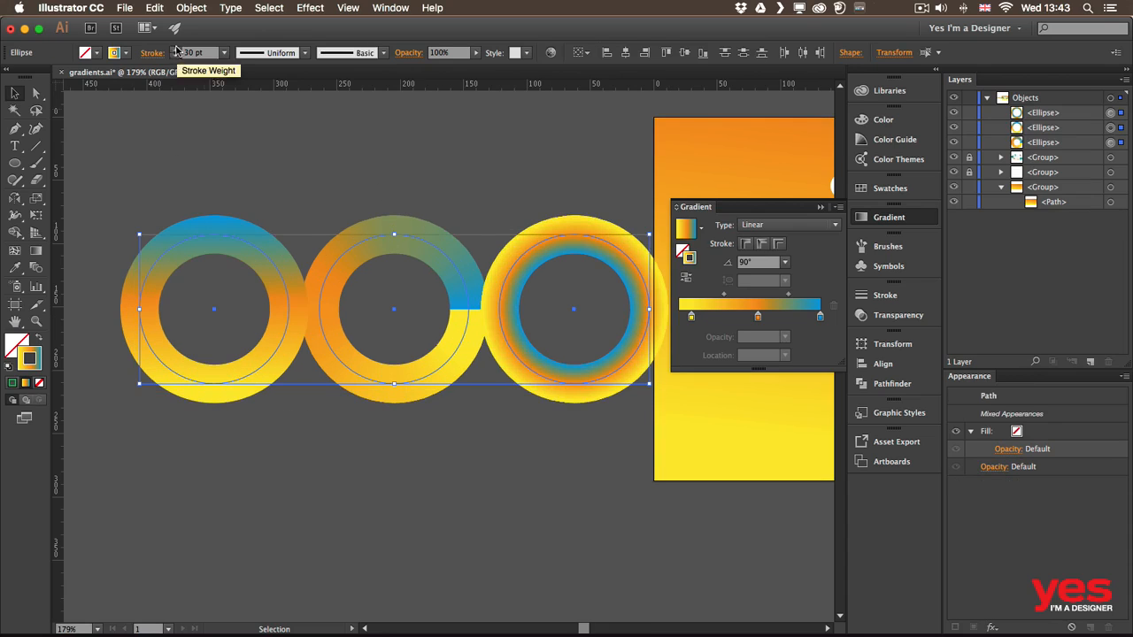
shift+click(176, 50)
click(290, 214)
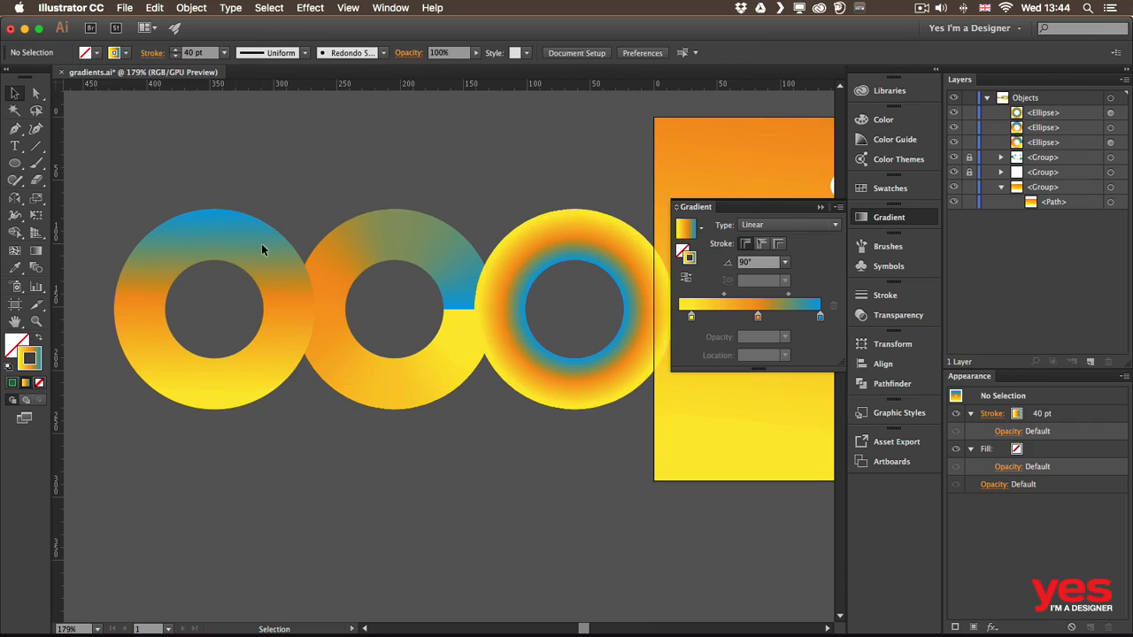
Move the left ring away from the middle ring so that their thicker strokes do not overlap.
click(213, 241)
drag(205, 228, 169, 229)
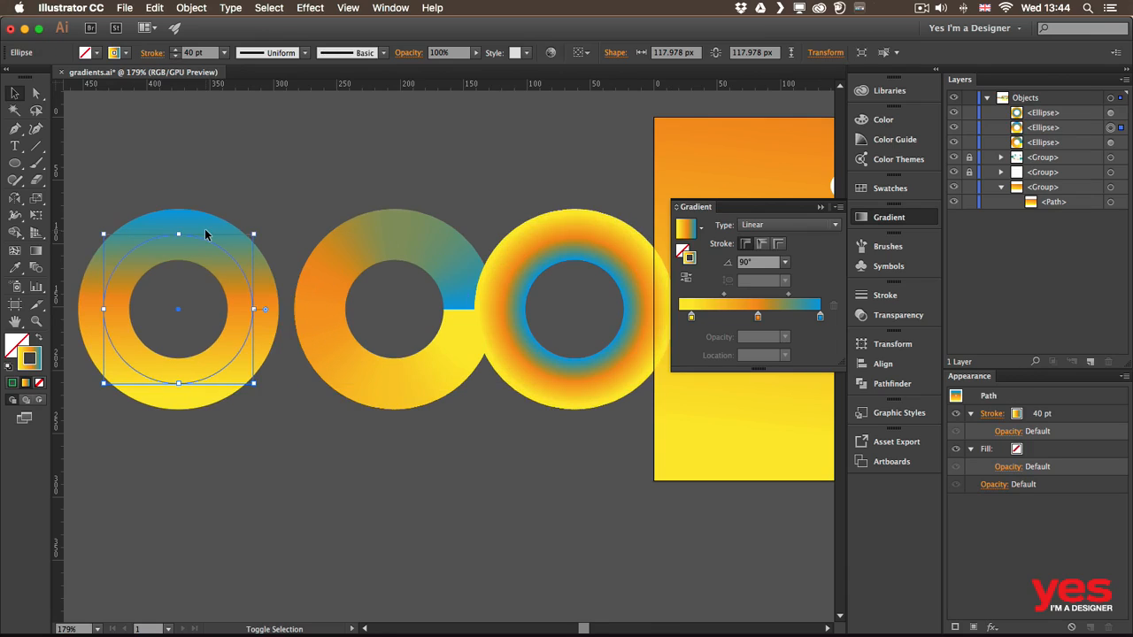